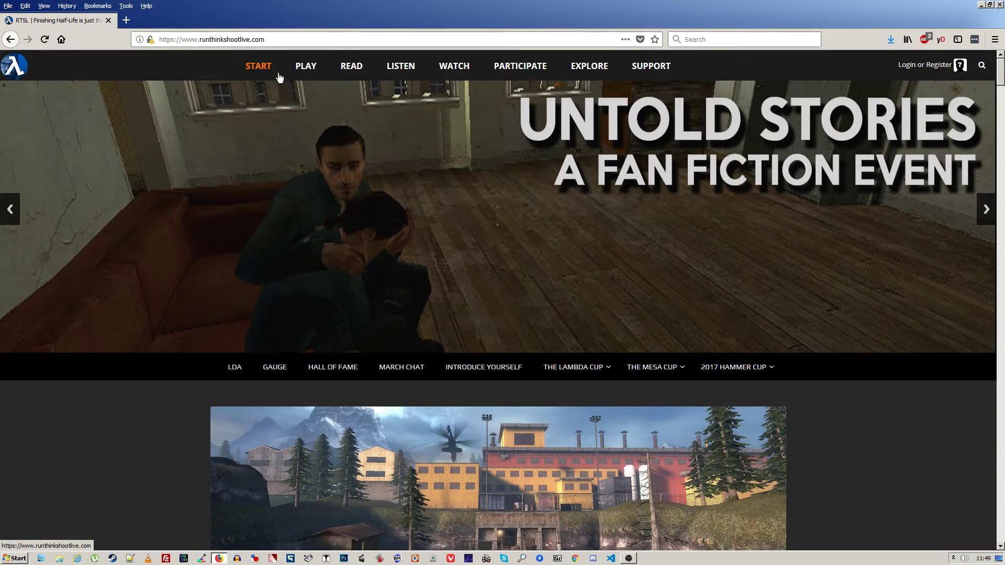
- Open the Collections section of the About page and read how collections are displayed, created and managed
mouse_move(260, 68)
click(259, 97)
scroll(475, 186, down, 3)
scroll(475, 186, down, 2)
click(679, 392)
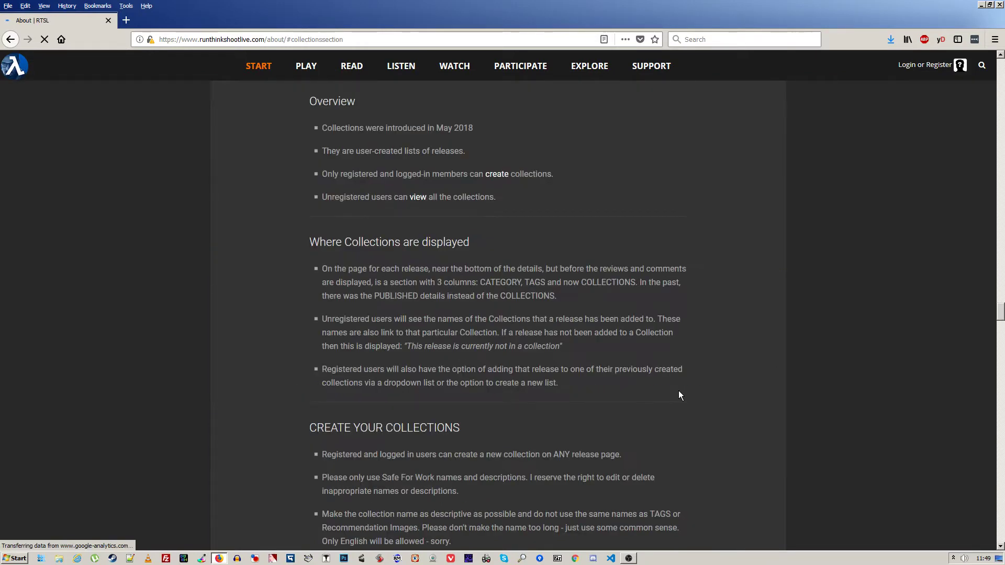
scroll(556, 203, up, 1)
scroll(420, 221, down, 1)
scroll(421, 222, down, 2)
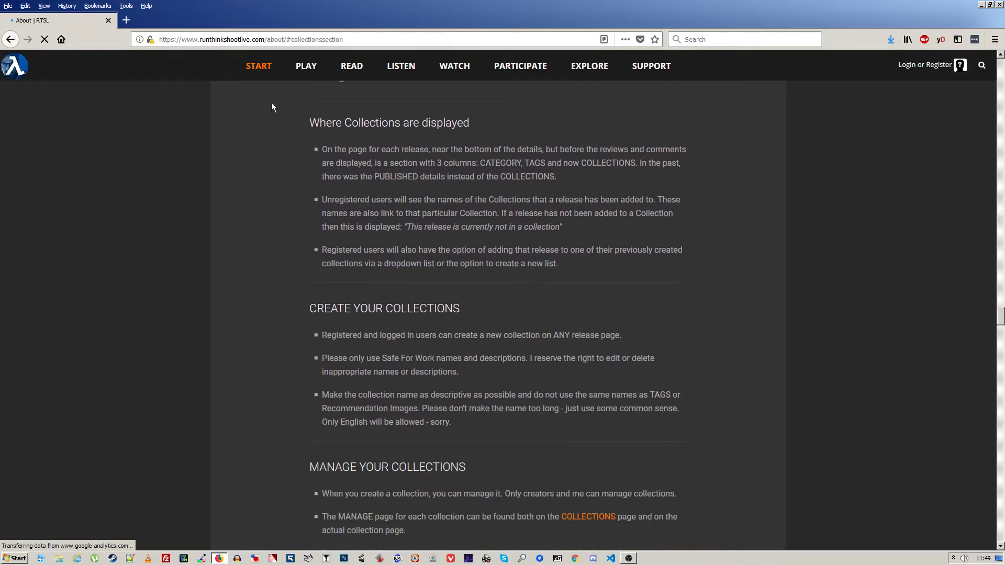
- Return to the home page and open the complete list of collections
click(258, 66)
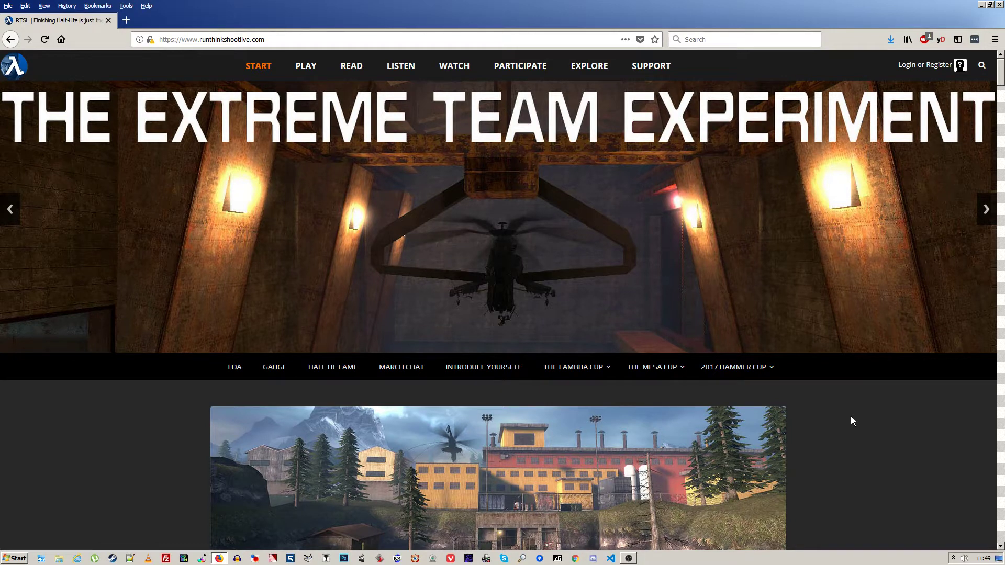
mouse_move(593, 66)
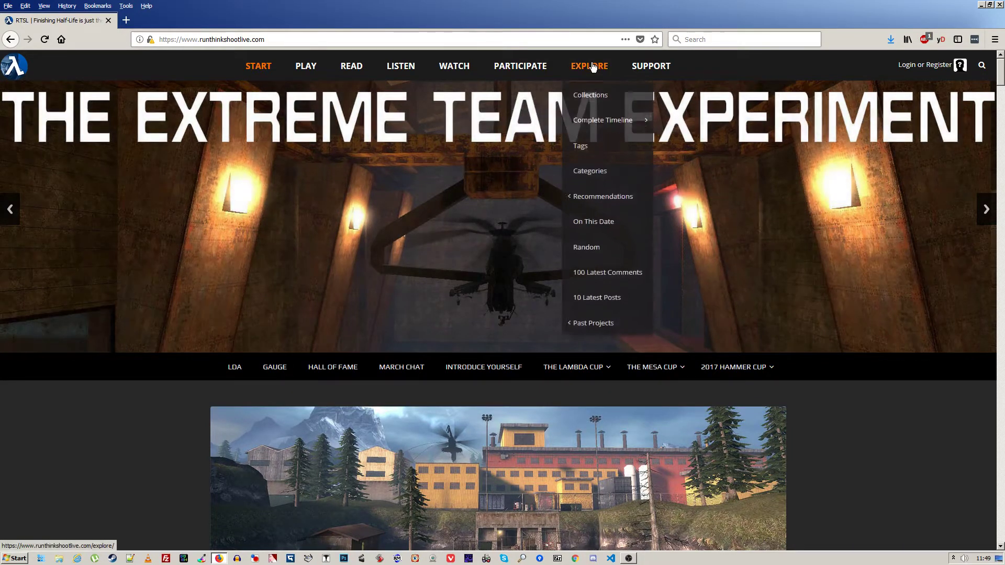
click(591, 93)
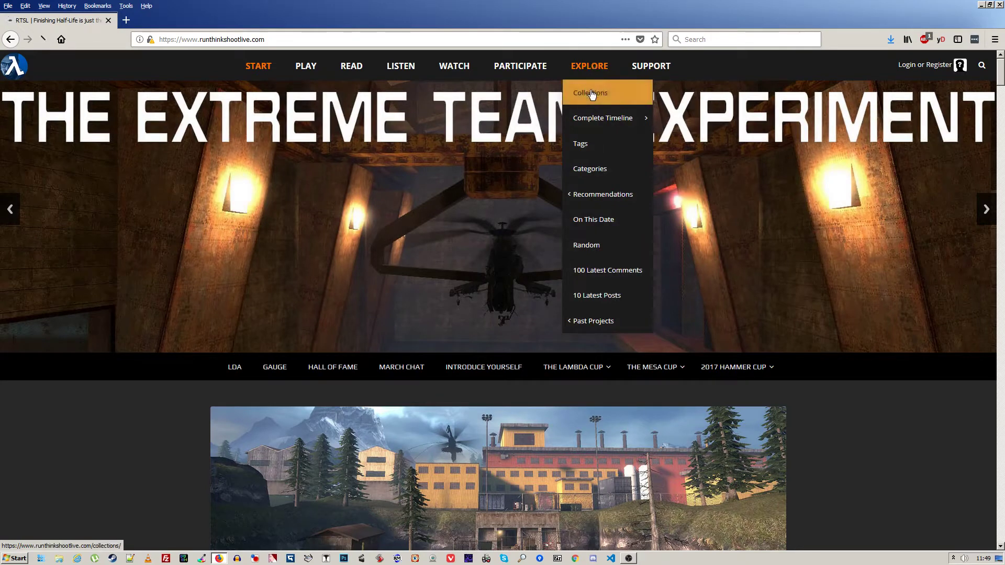
scroll(585, 372, down, 5)
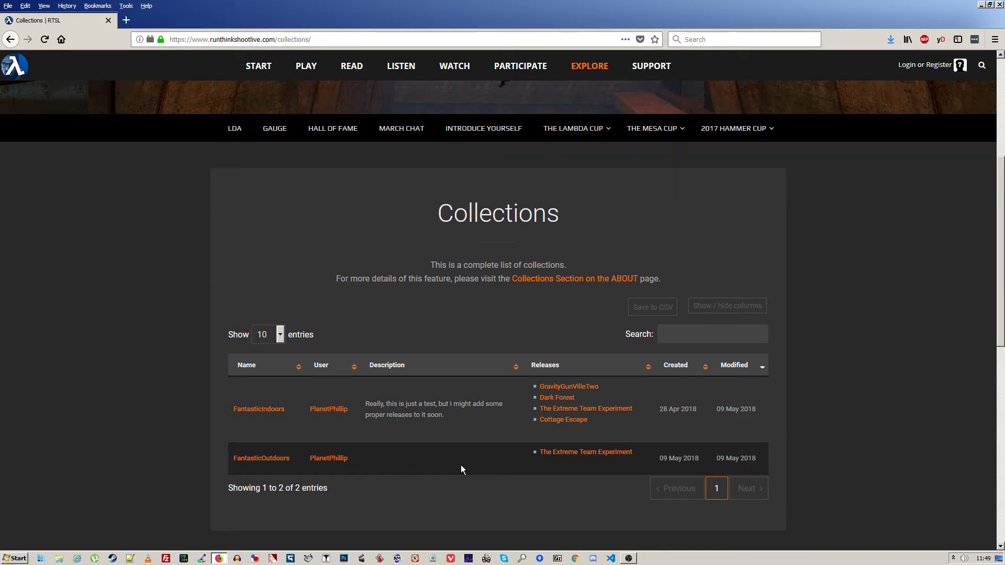
mouse_move(944, 67)
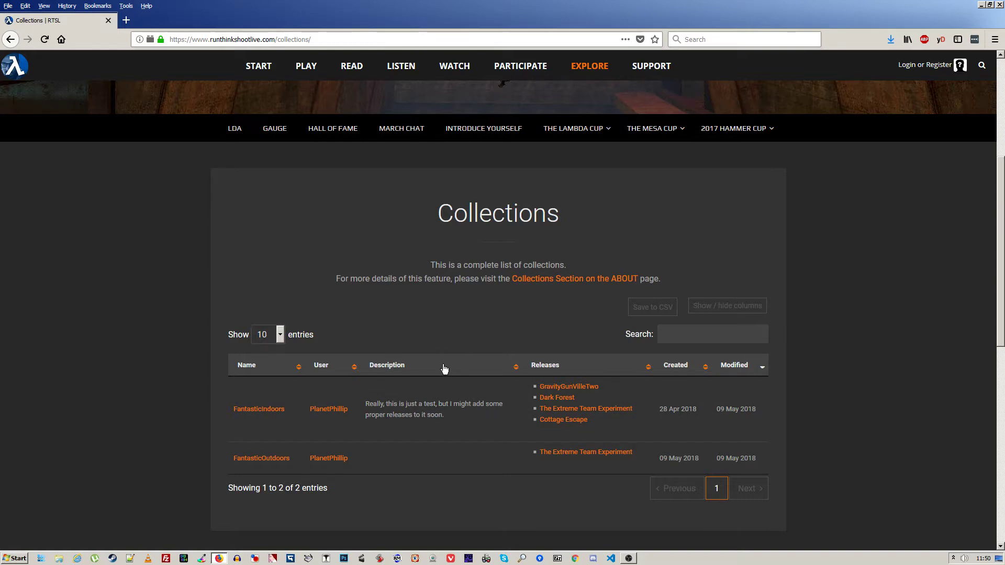
- Sort the collections table by Name in both directions, by User, and by Description
click(296, 367)
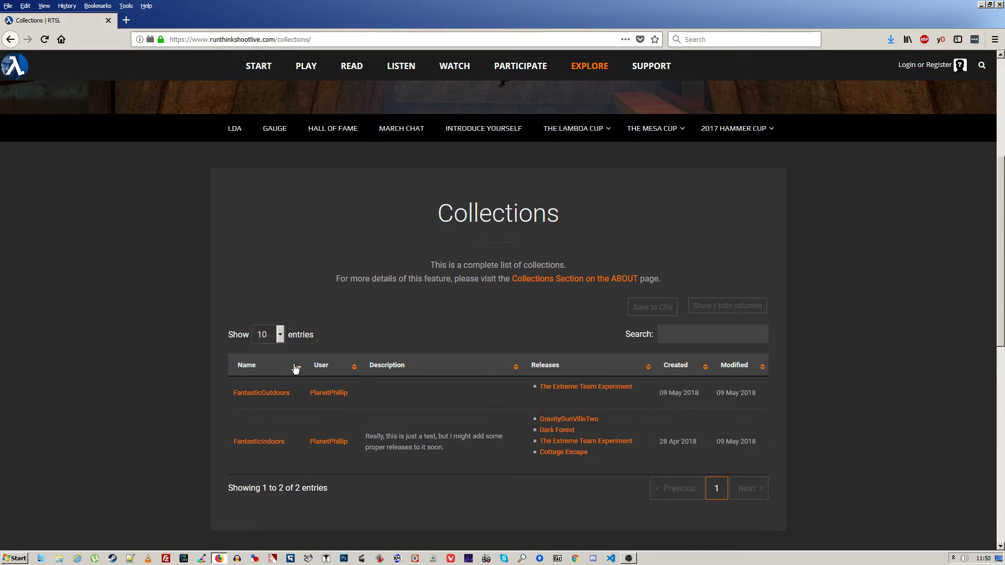
click(295, 367)
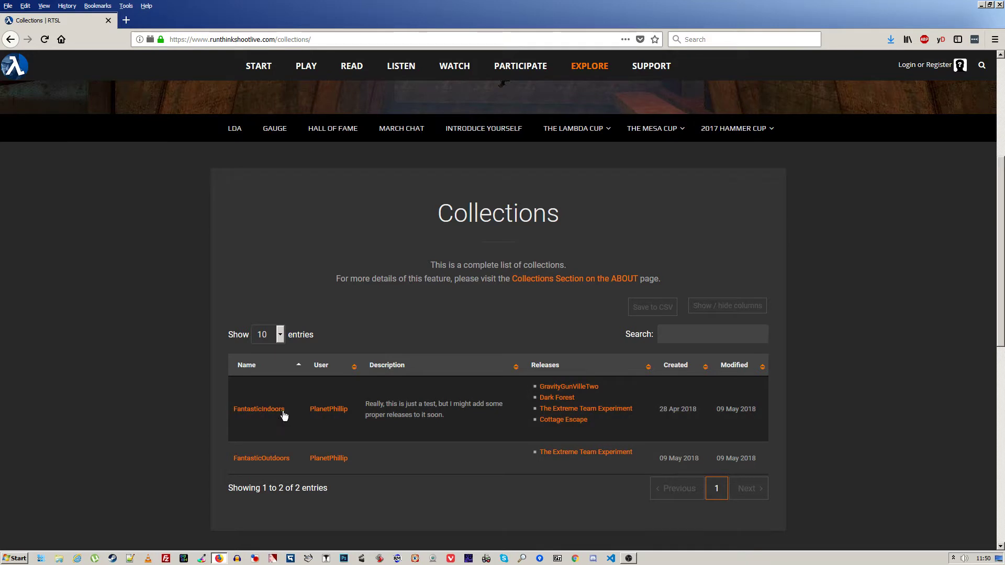
click(351, 365)
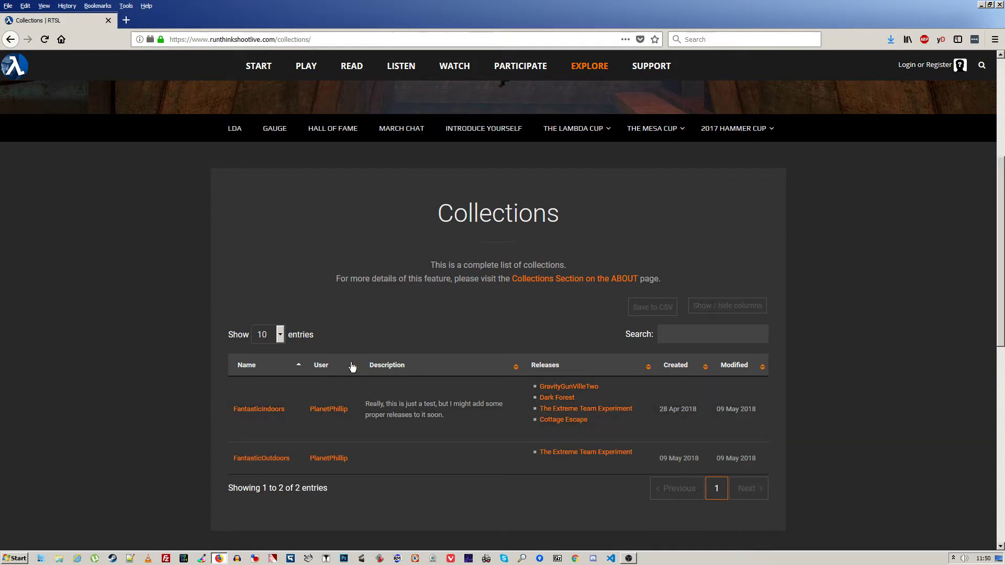
click(512, 366)
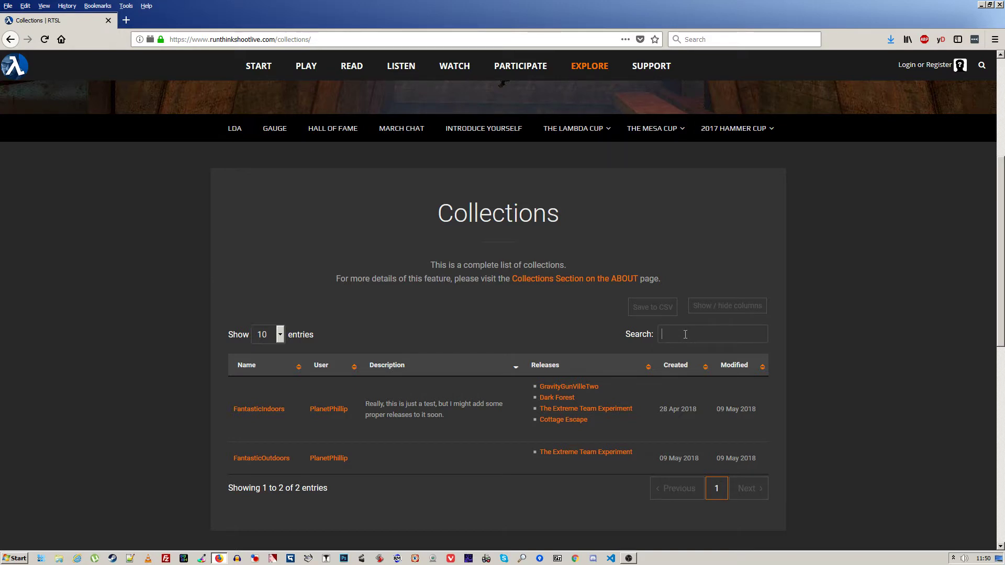
- Search the collections table for "proper", locate the word in the matching description, and clear the search
text(roper)
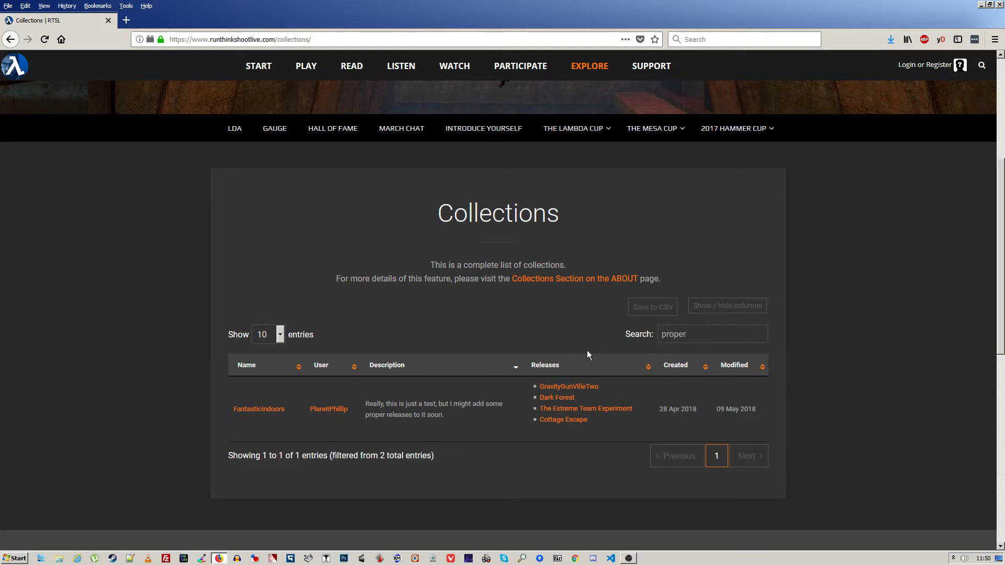
drag(367, 412, 386, 416)
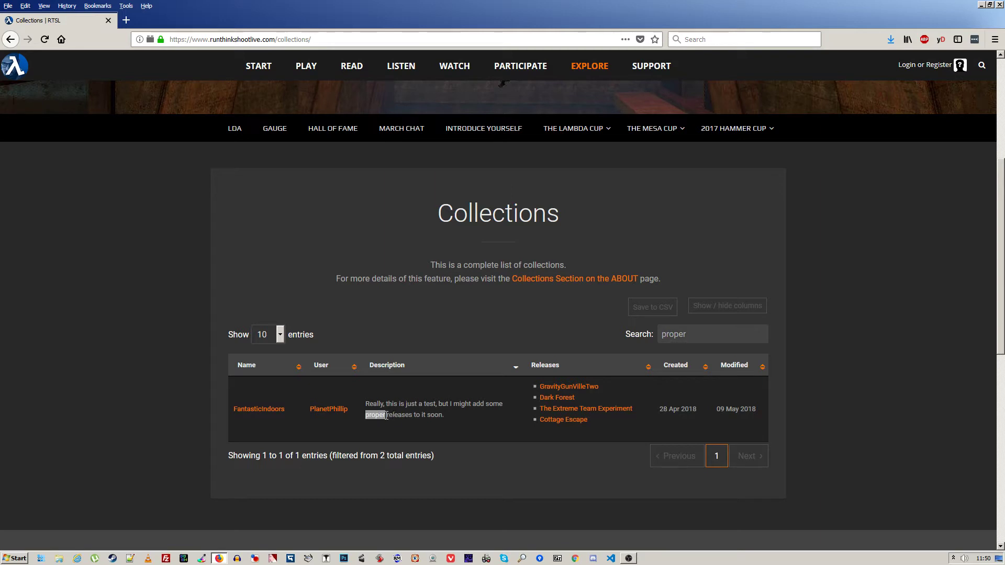
double_click(698, 337)
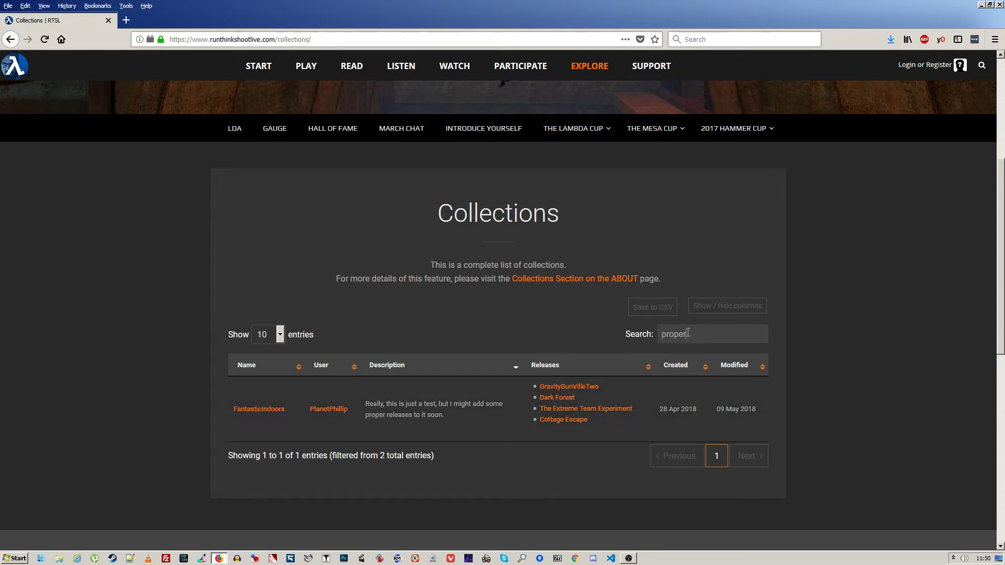
key(BackSpace)
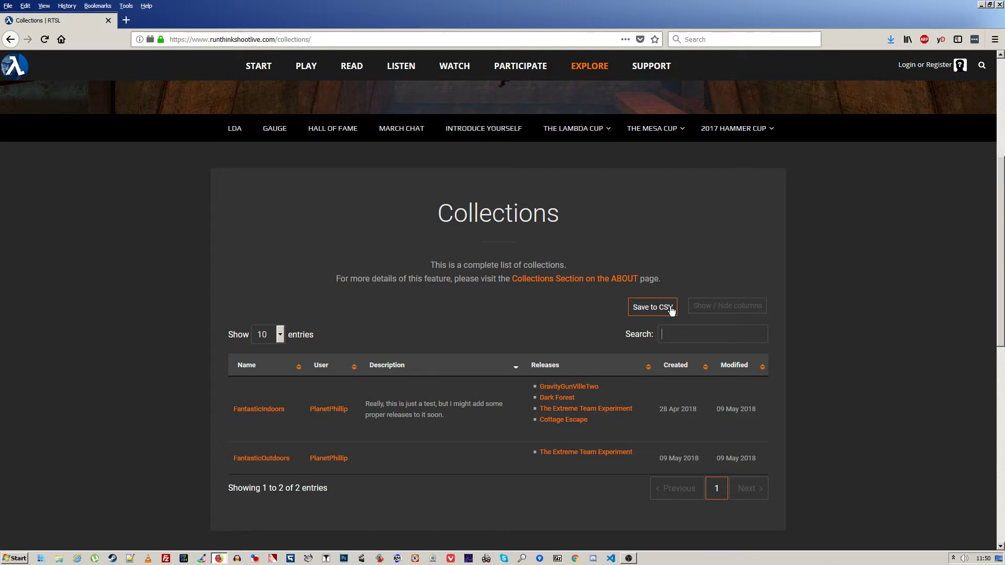
- Hide the User and Created columns of the collections table, and show both again
click(707, 311)
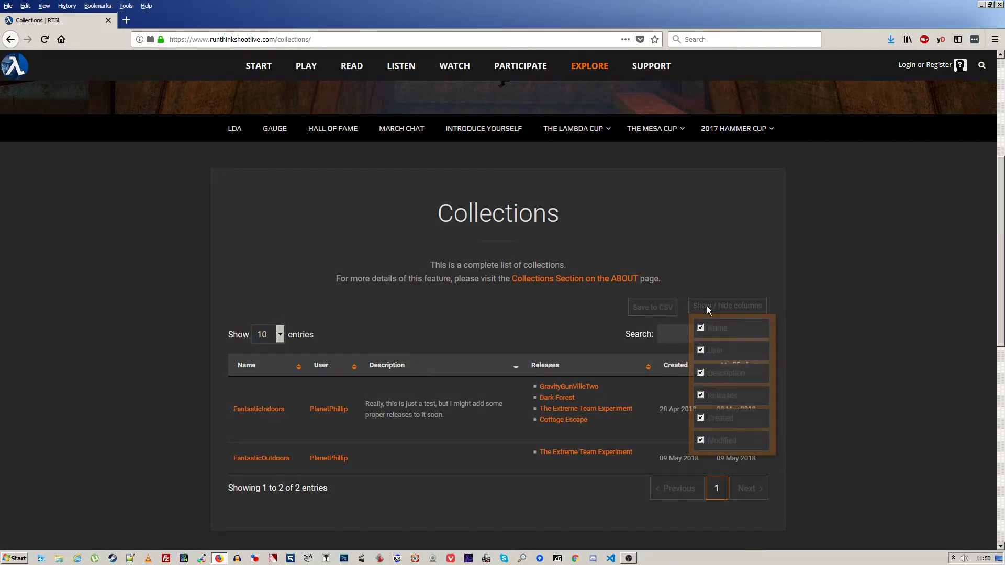
click(700, 357)
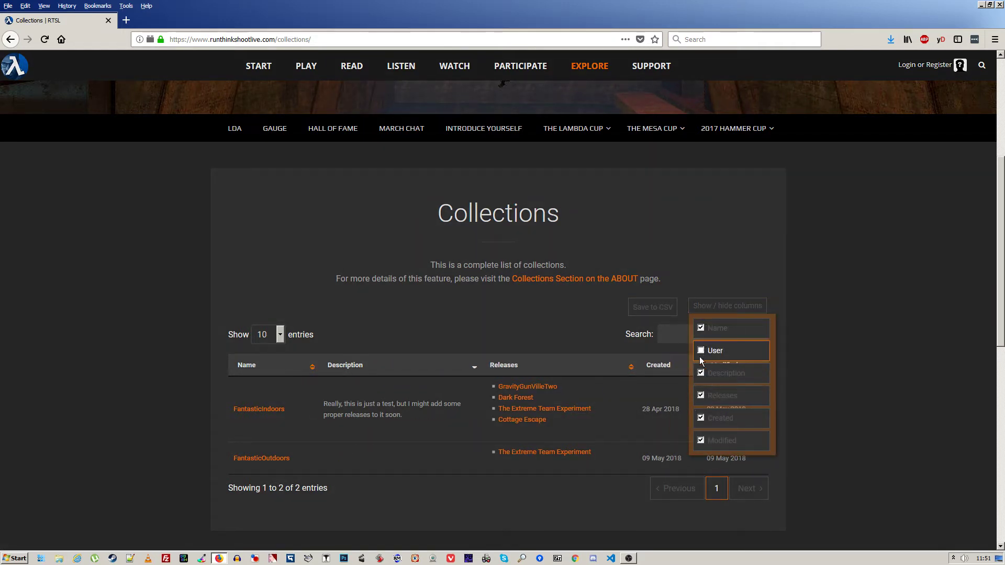
click(700, 421)
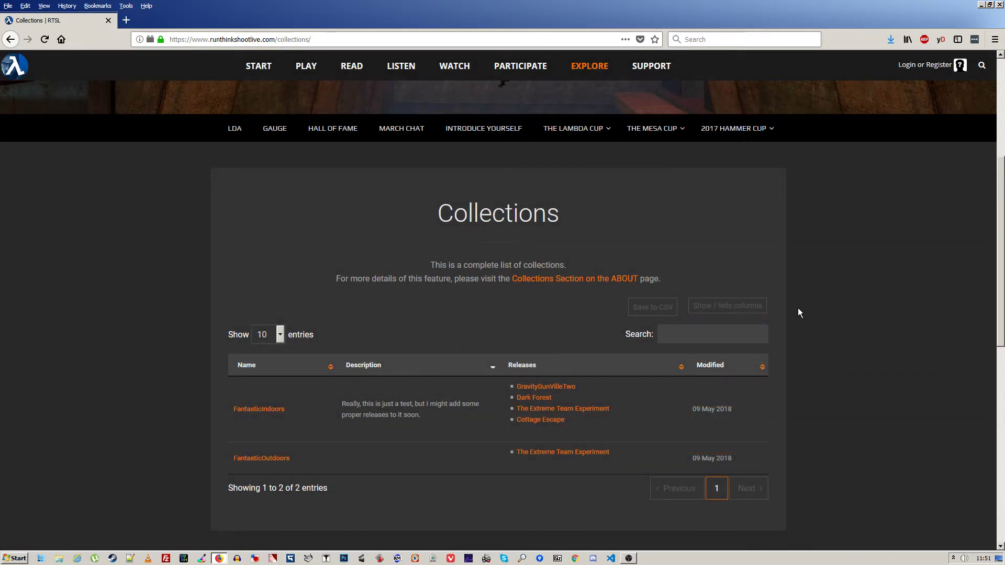
click(731, 313)
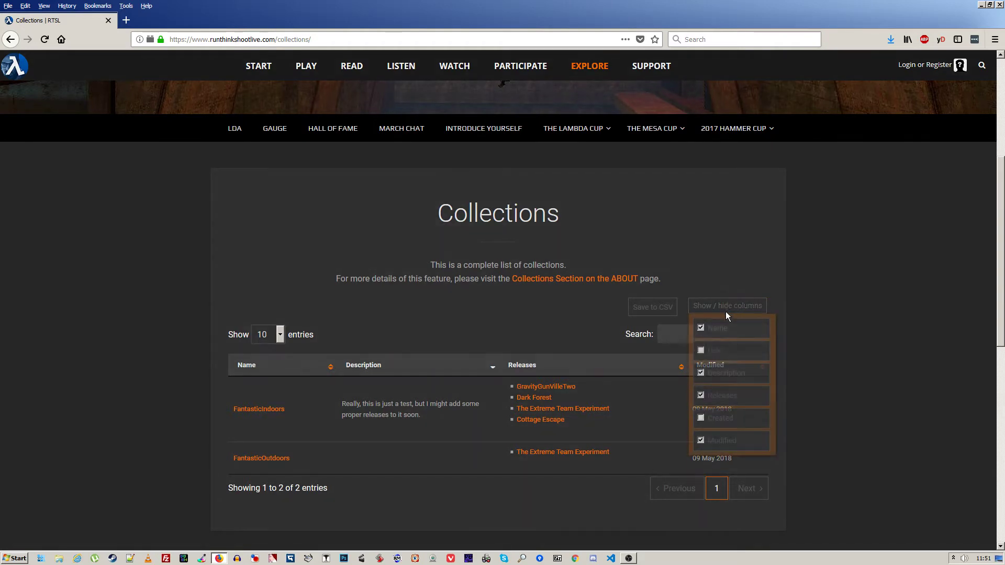
click(712, 351)
click(717, 417)
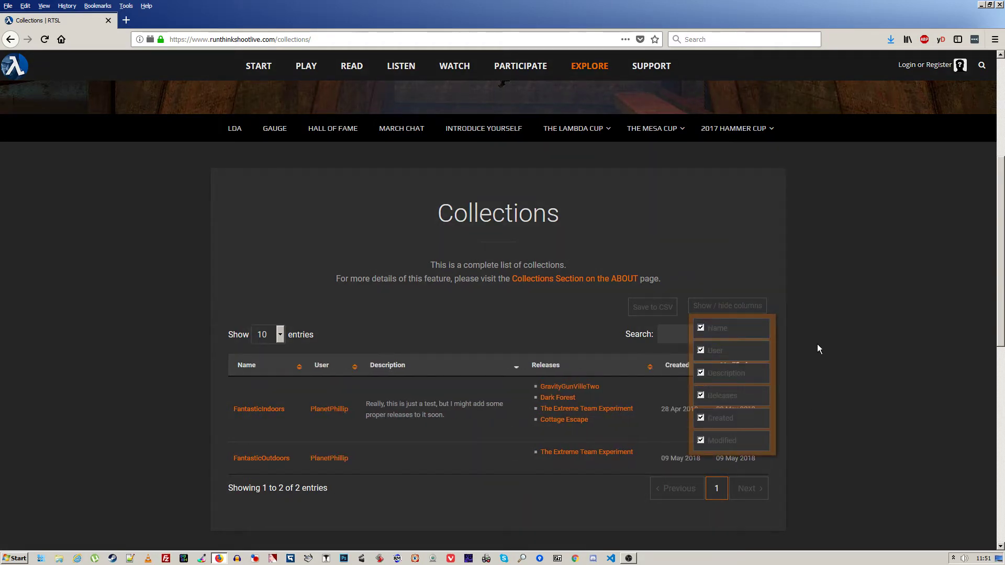
- Open the FantasticIndoors collection and examine its details and the releases it contains
click(266, 413)
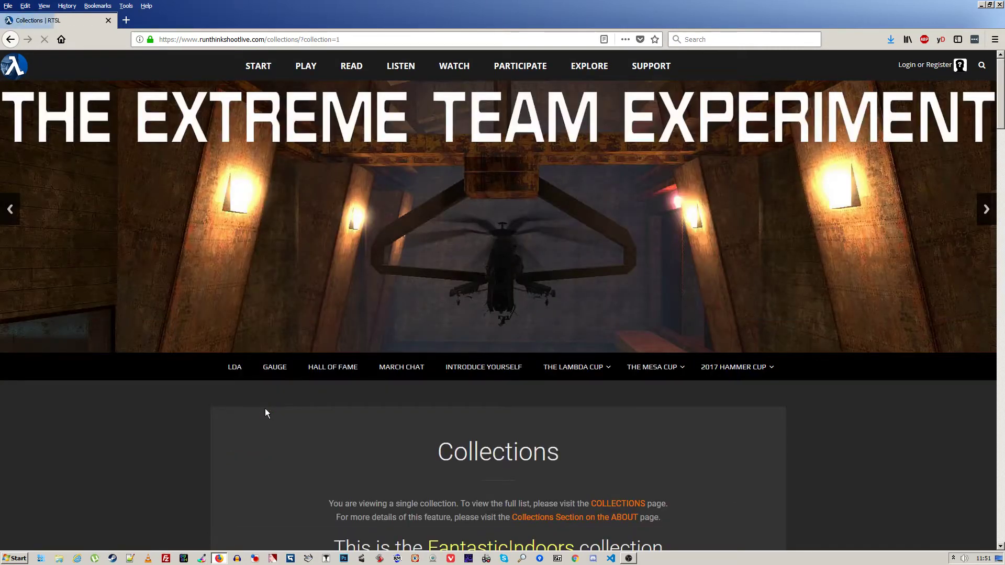
scroll(351, 403, down, 5)
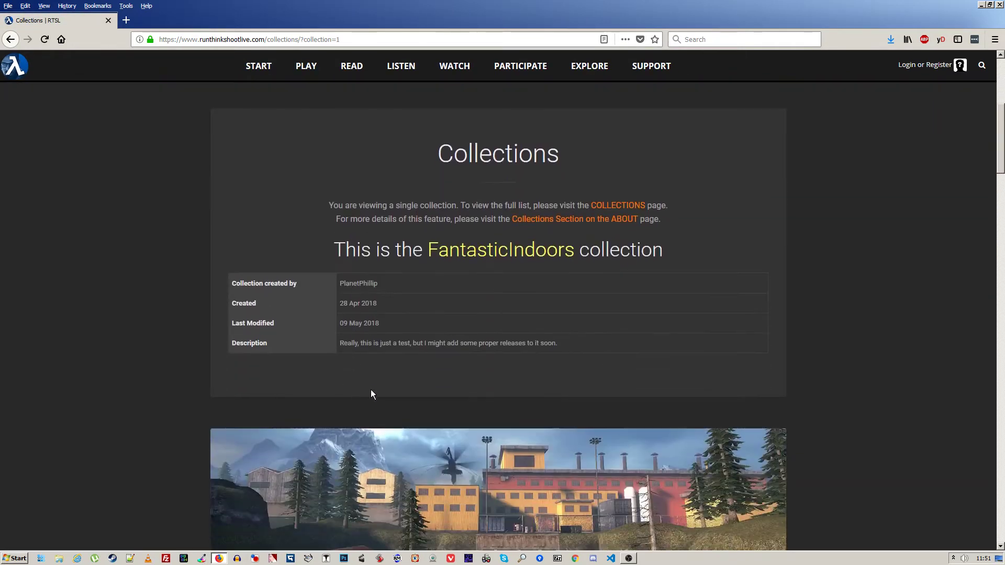
scroll(442, 393, down, 4)
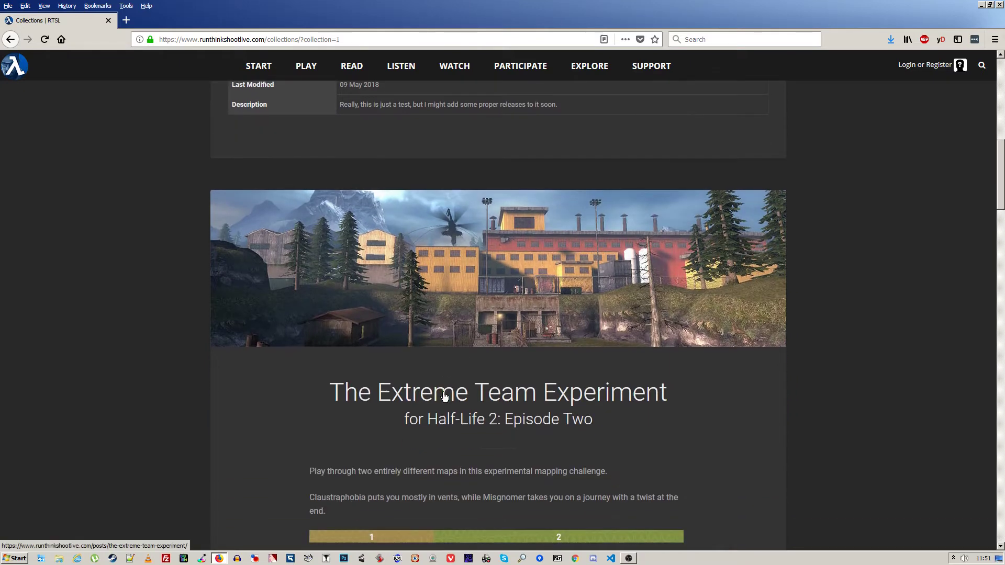
scroll(444, 396, down, 2)
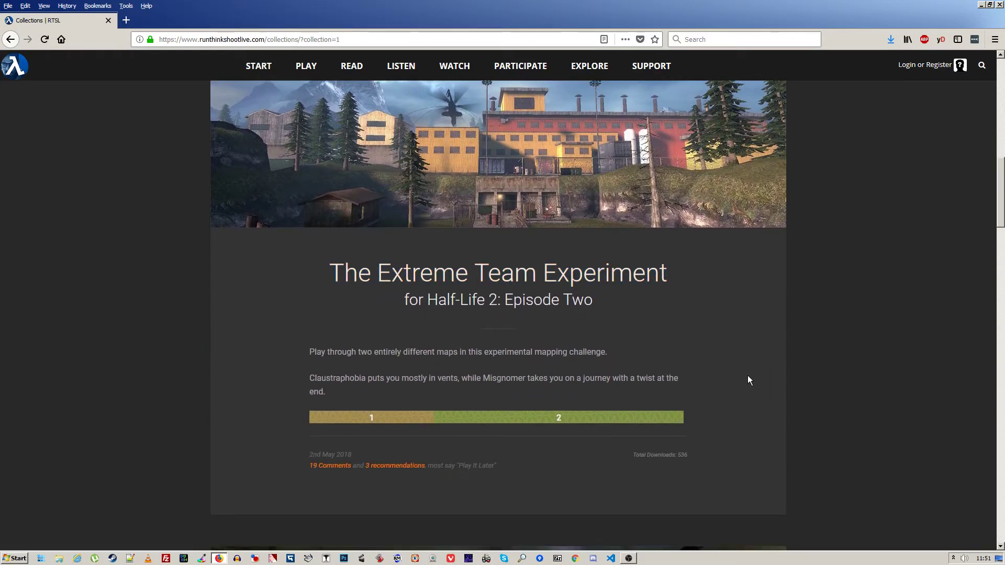
scroll(756, 378, up, 2)
scroll(756, 378, down, 3)
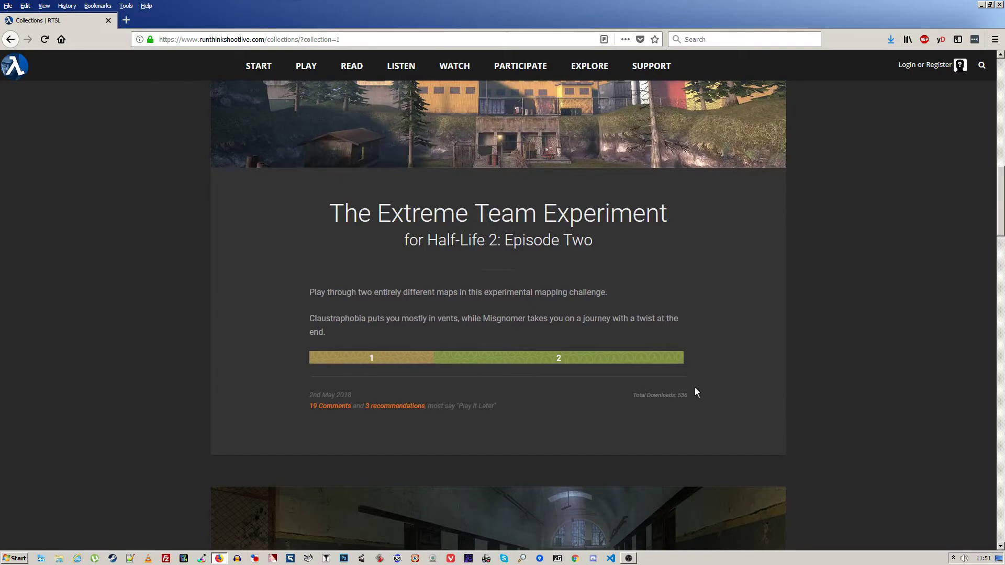
scroll(725, 381, down, 6)
scroll(725, 382, down, 1)
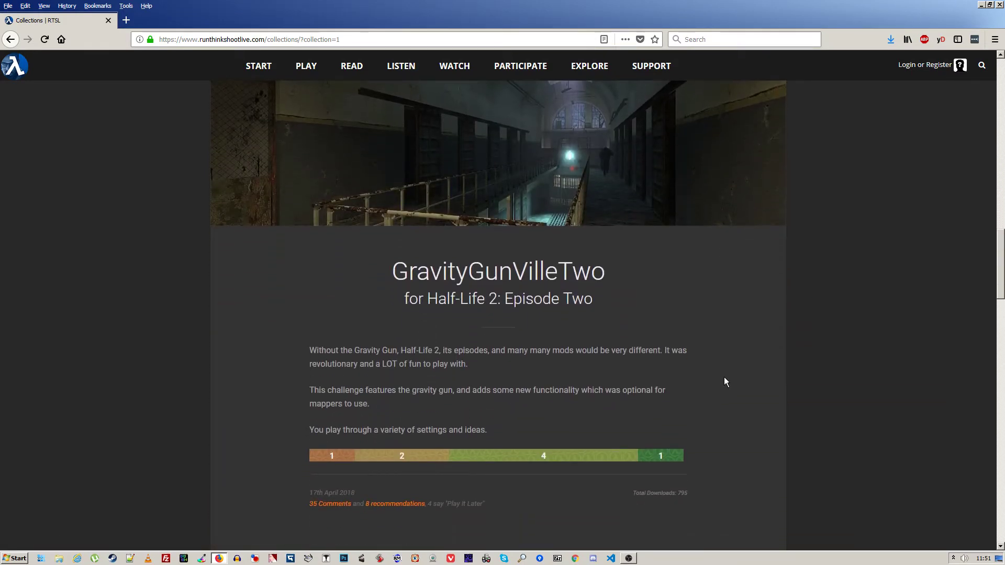
scroll(724, 382, up, 5)
scroll(724, 381, up, 3)
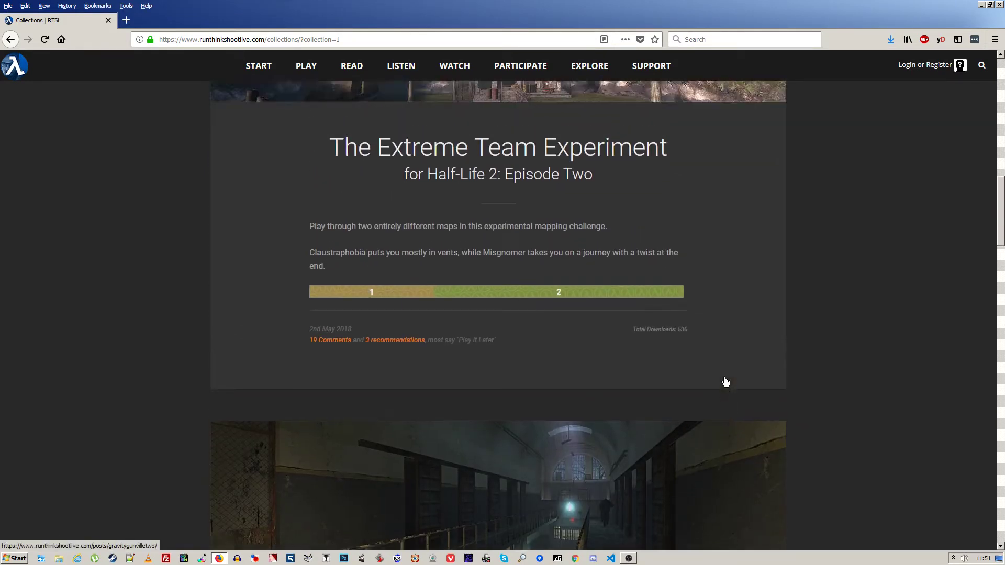
scroll(651, 358, up, 8)
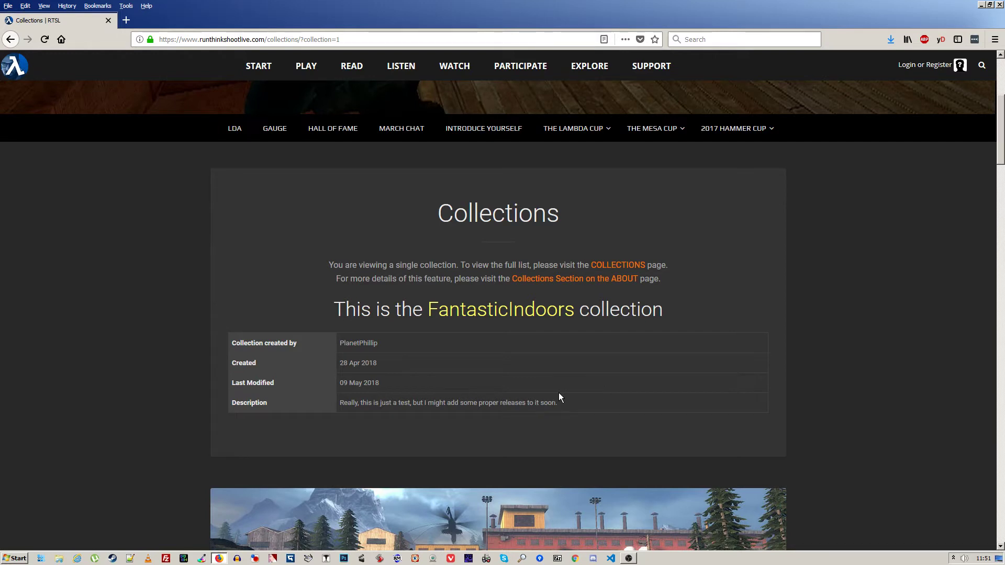
- Return to the collections list and open the FantasticIndoors creator's profile to examine its sections, including their collections
click(10, 39)
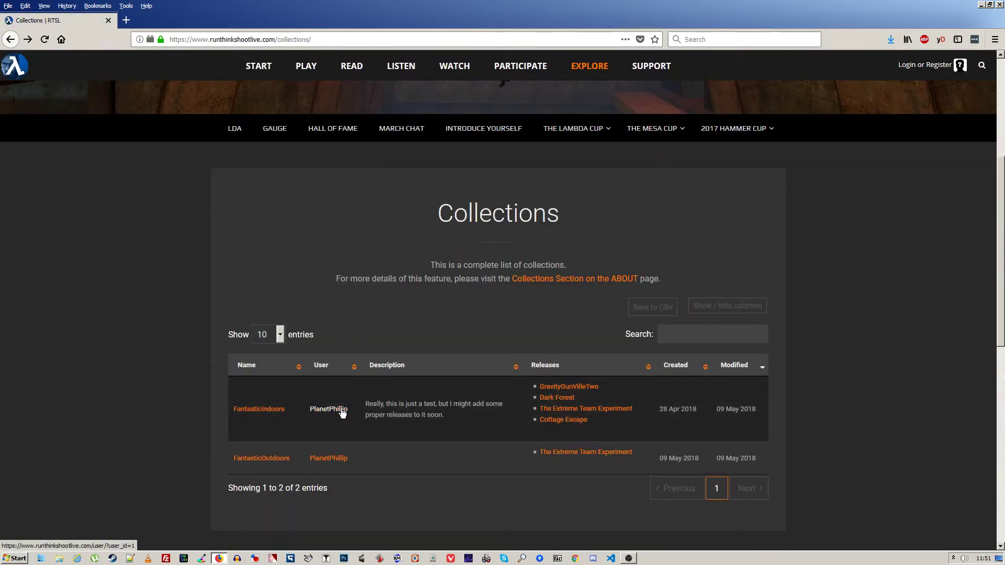
click(334, 409)
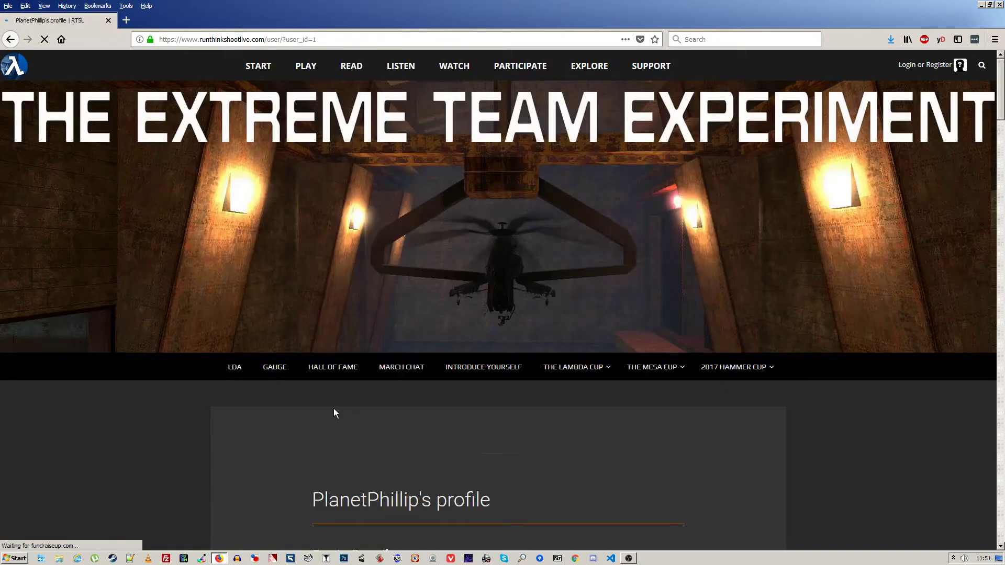
scroll(822, 306, down, 10)
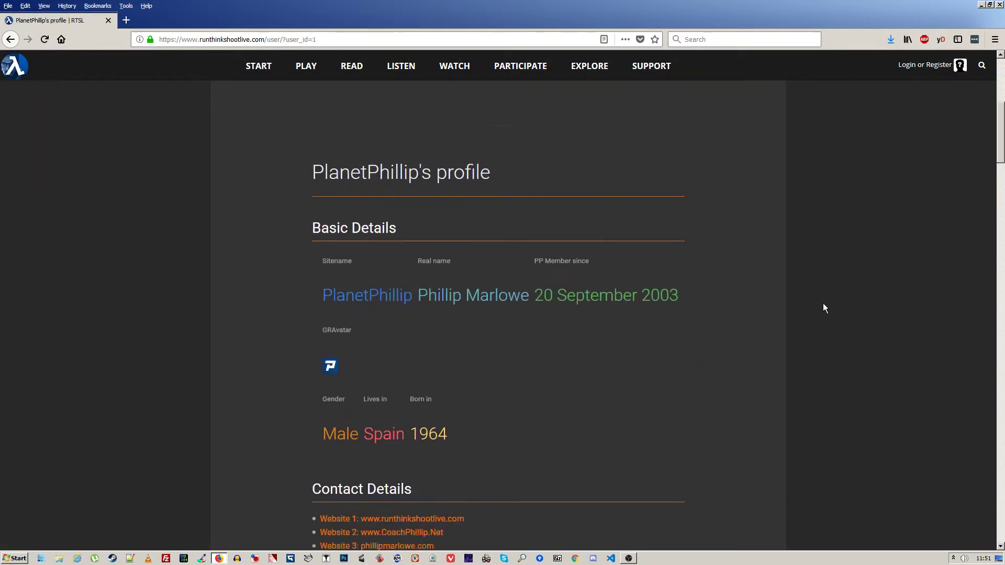
scroll(823, 308, down, 20)
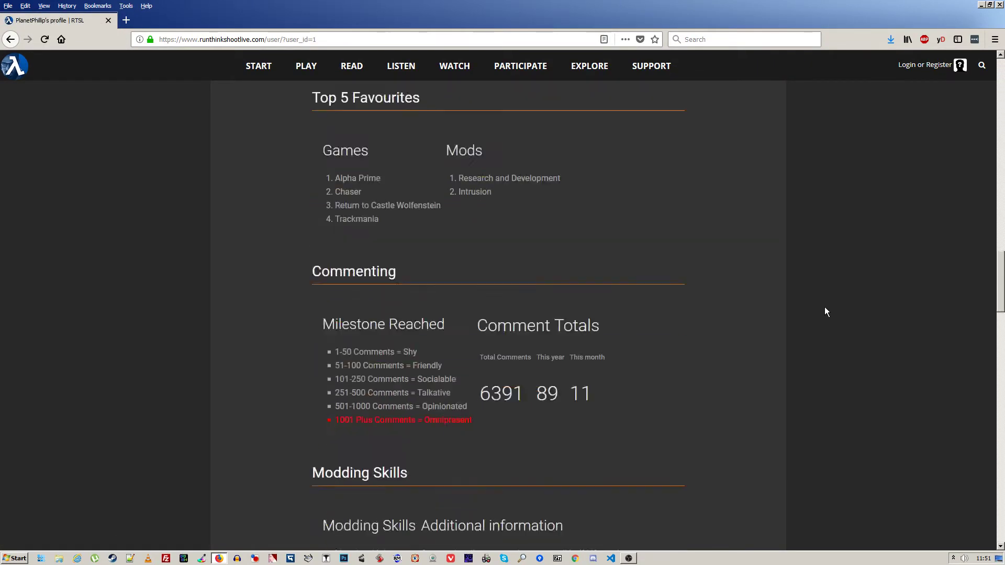
scroll(826, 311, down, 20)
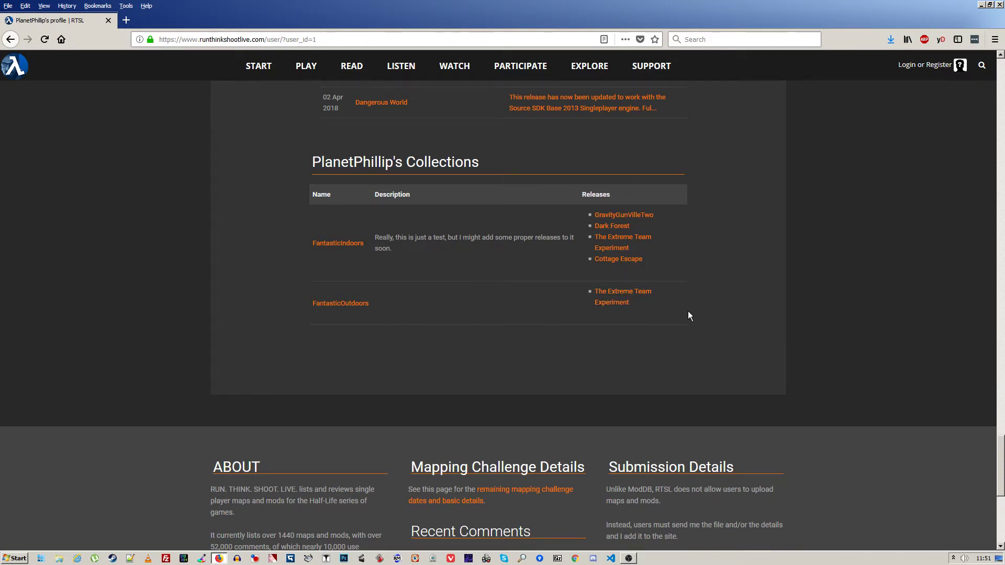
scroll(793, 360, up, 10)
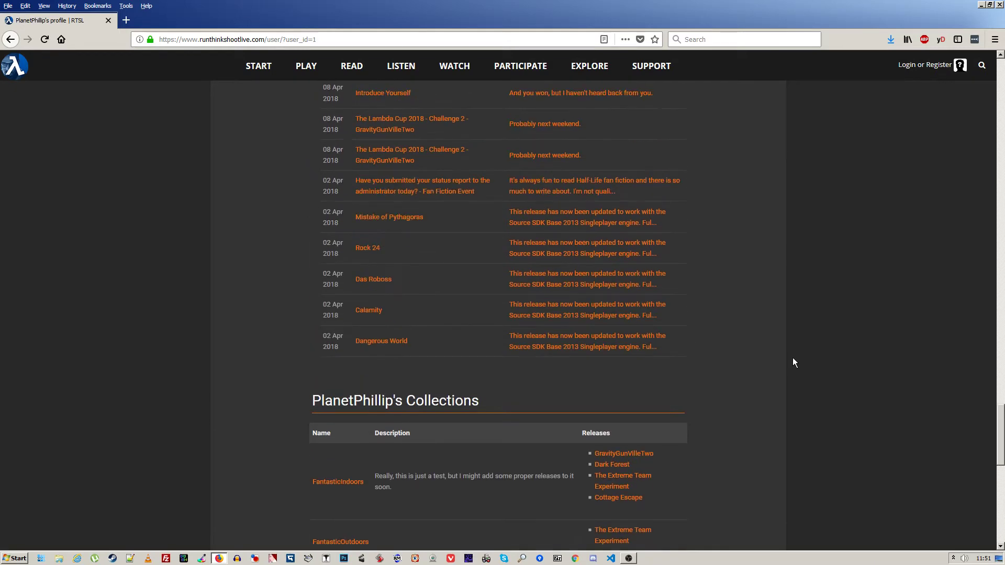
scroll(792, 357, up, 15)
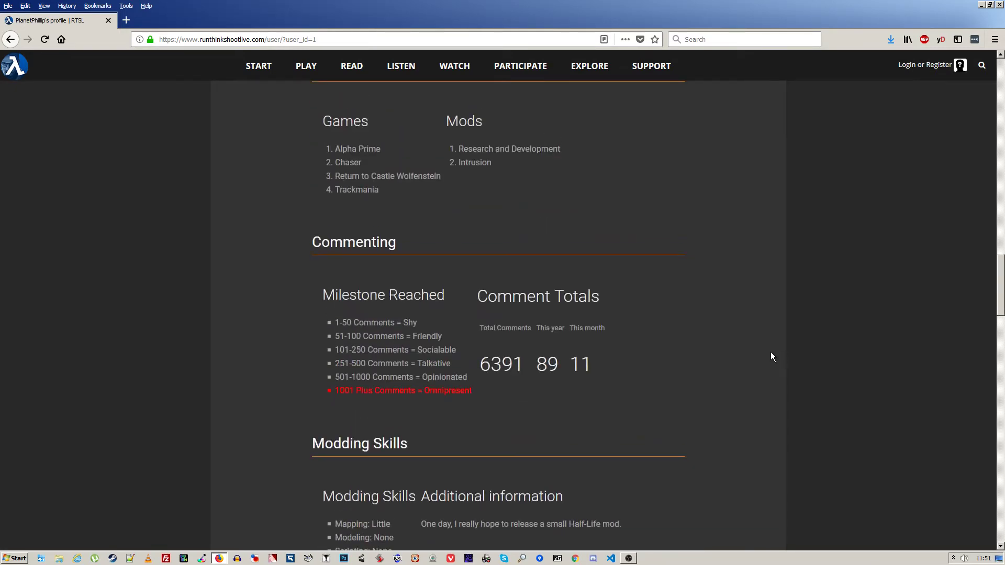
- Return to the site's start page, open The Extreme Team Experiment release, and locate the Collections section on its page
click(10, 40)
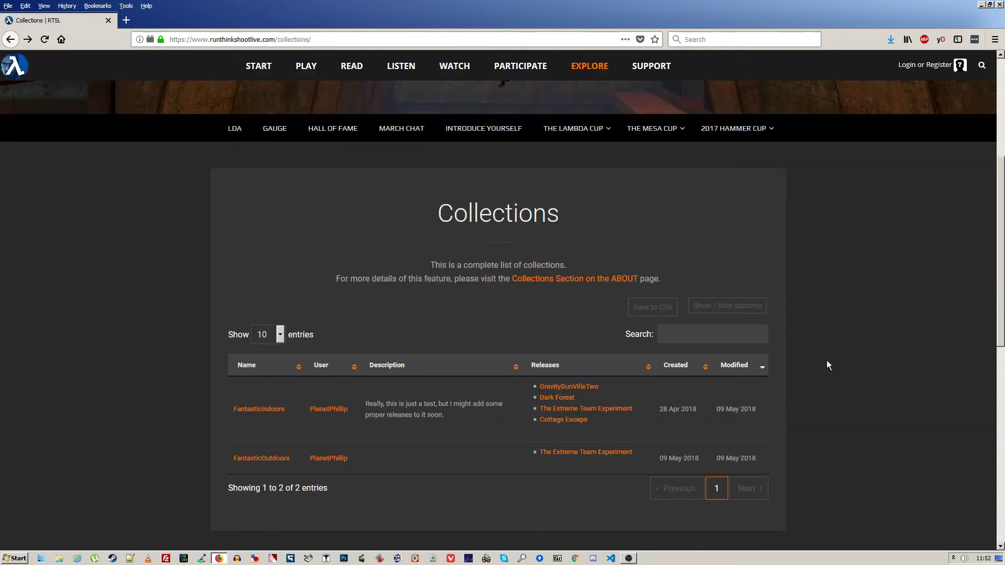
scroll(659, 288, up, 4)
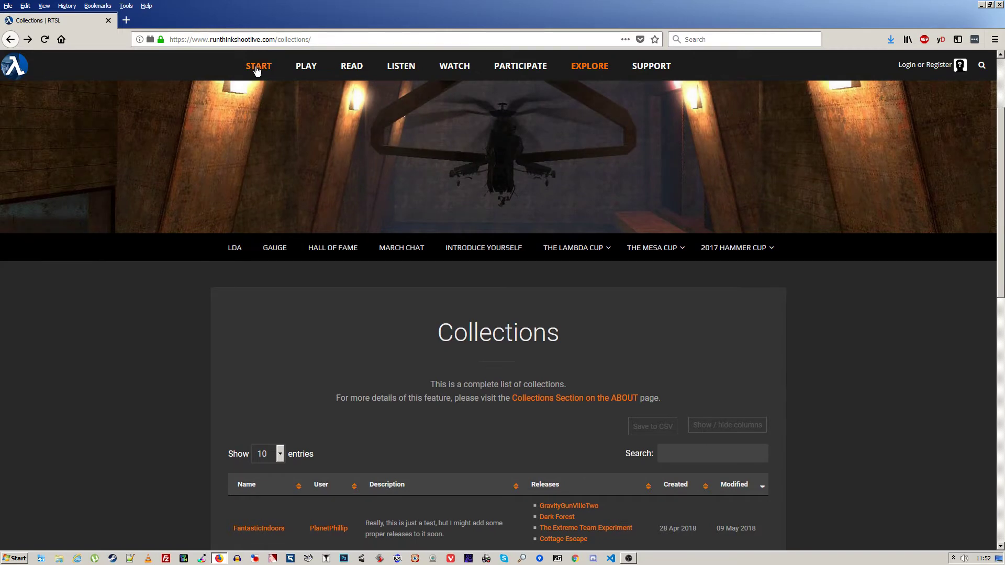
click(254, 71)
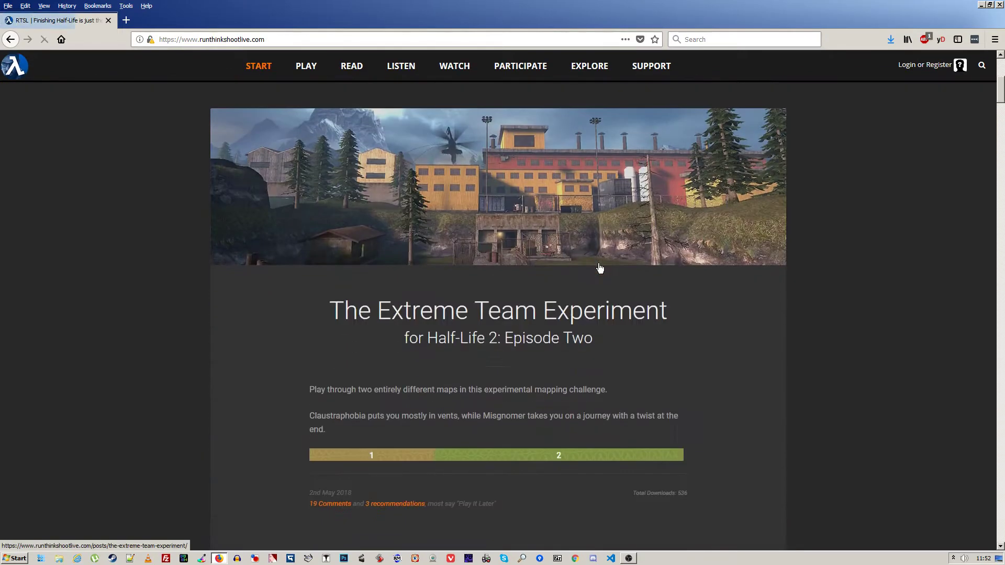
click(489, 314)
scroll(843, 329, down, 8)
scroll(844, 328, down, 20)
scroll(844, 328, down, 9)
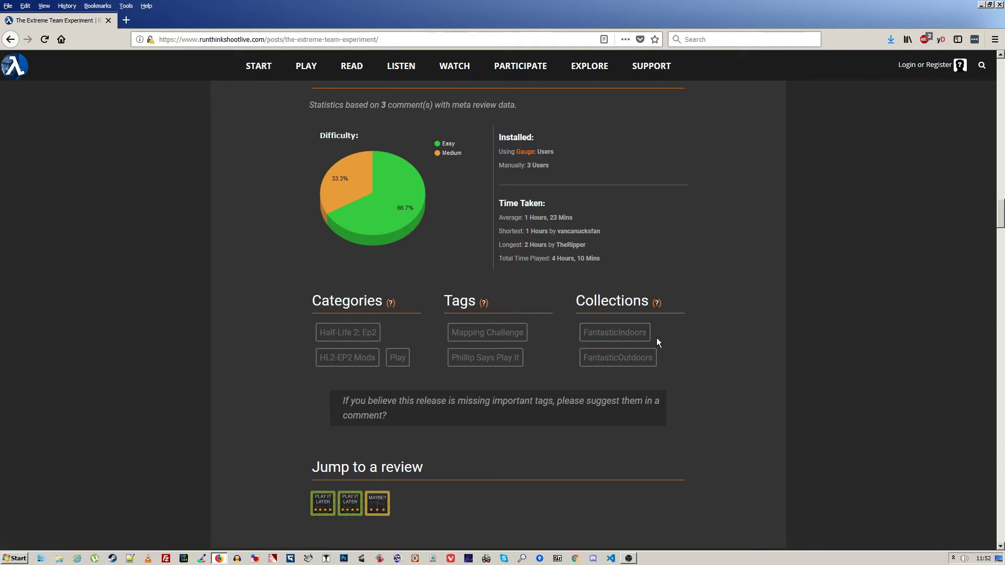
- Open the FantasticIndoors collection from the release's Collections section, examine its details, and return to the release page
click(611, 337)
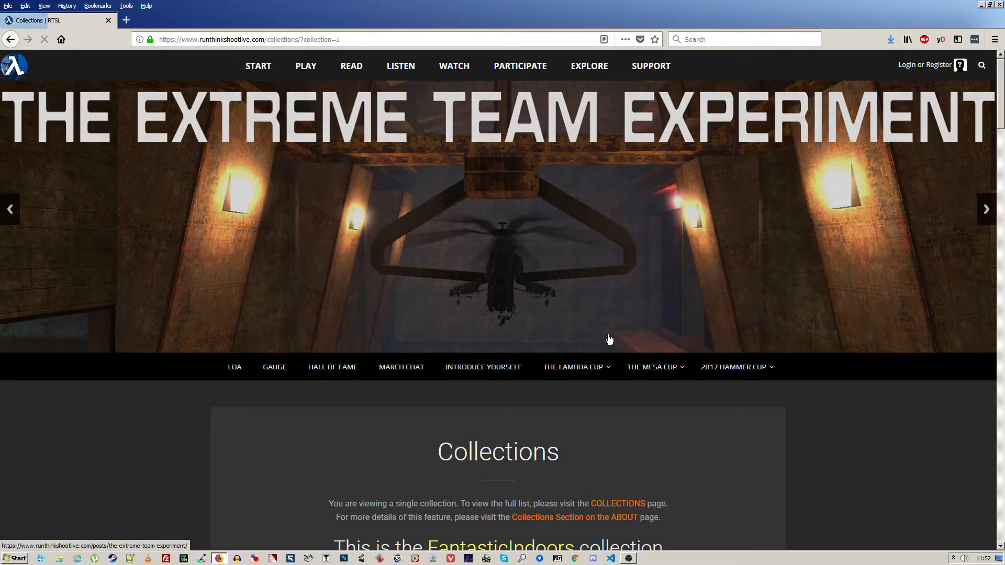
scroll(594, 356, down, 5)
scroll(591, 343, down, 5)
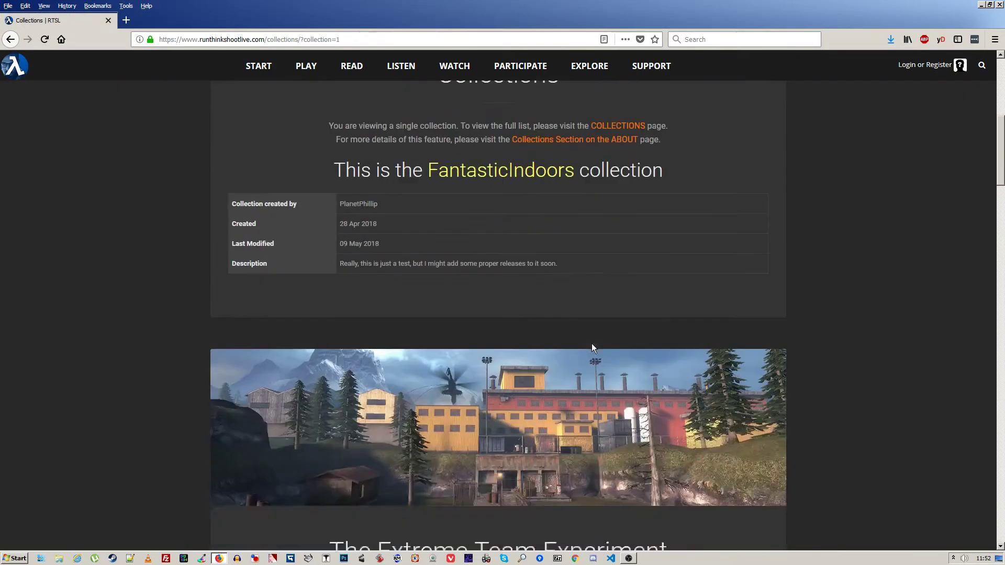
click(6, 45)
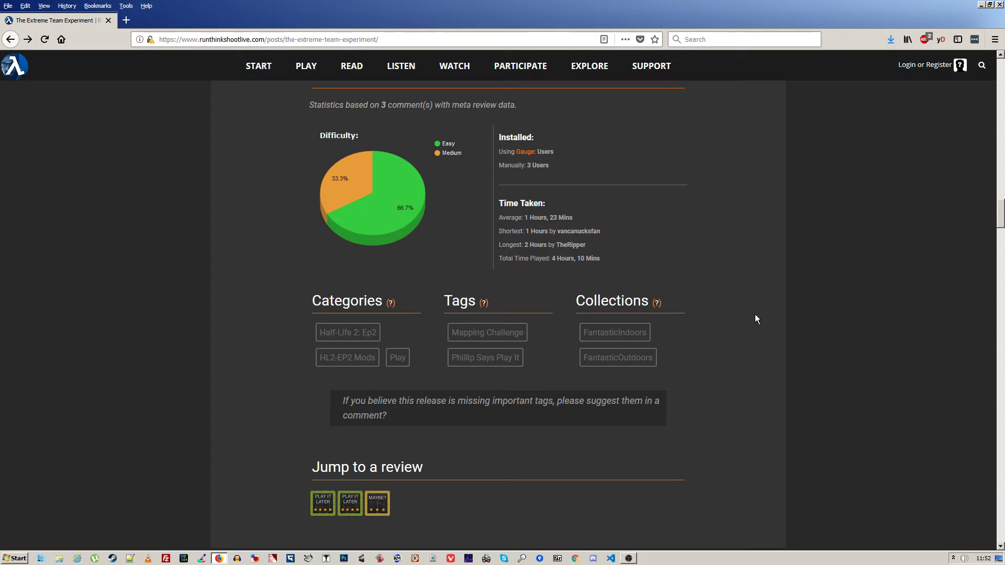
- Log in to the site with the prefilled credentials and the Remember Me option enabled
mouse_move(924, 67)
click(908, 94)
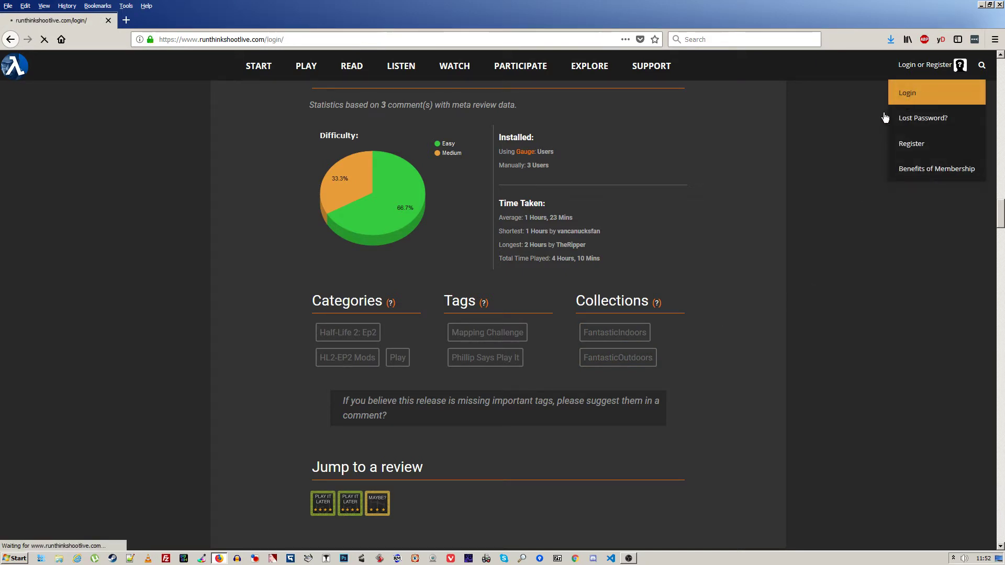
scroll(428, 348, down, 6)
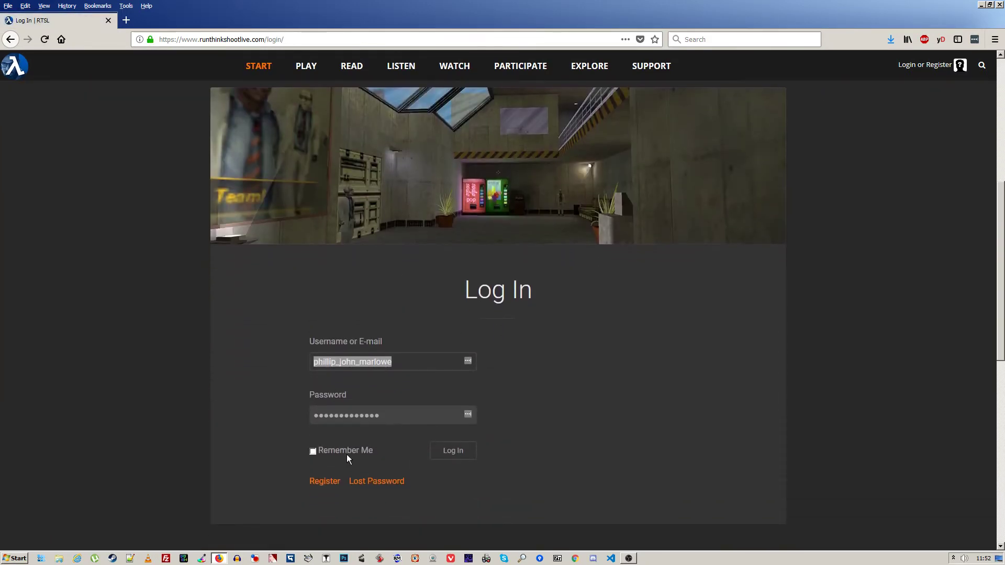
click(326, 451)
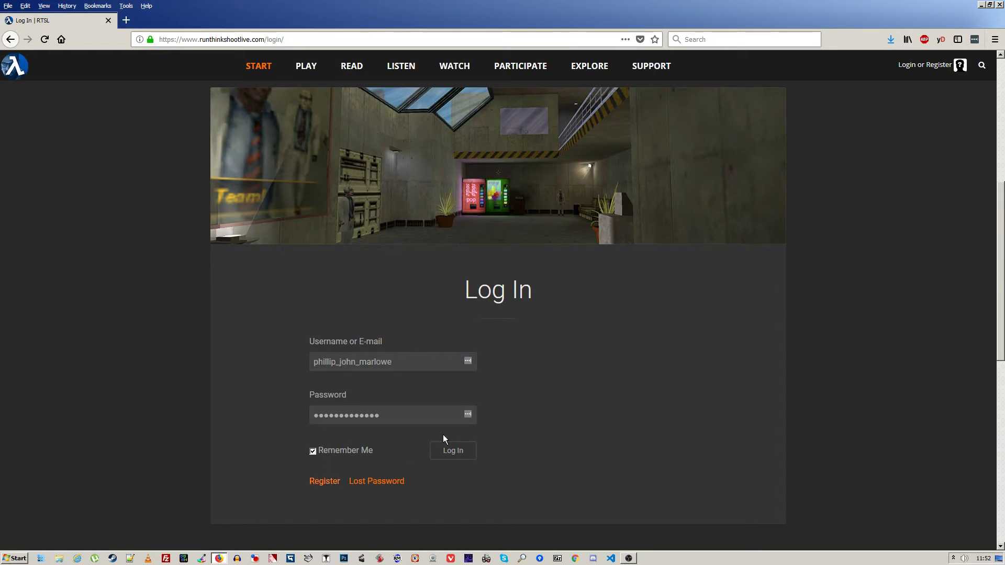
click(453, 452)
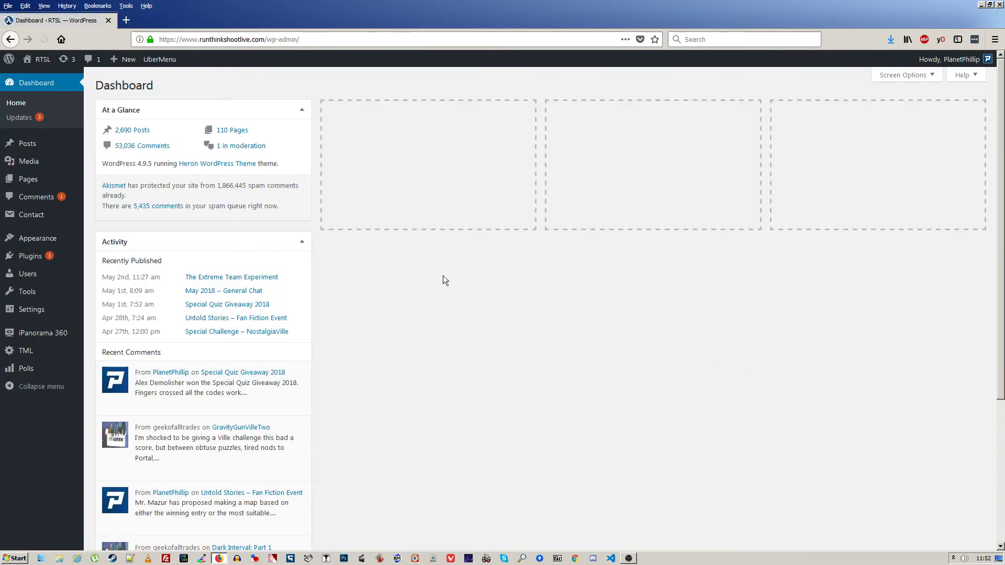
- Go from the dashboard to the site's front page and examine the review status of The Extreme Team Experiment
click(38, 61)
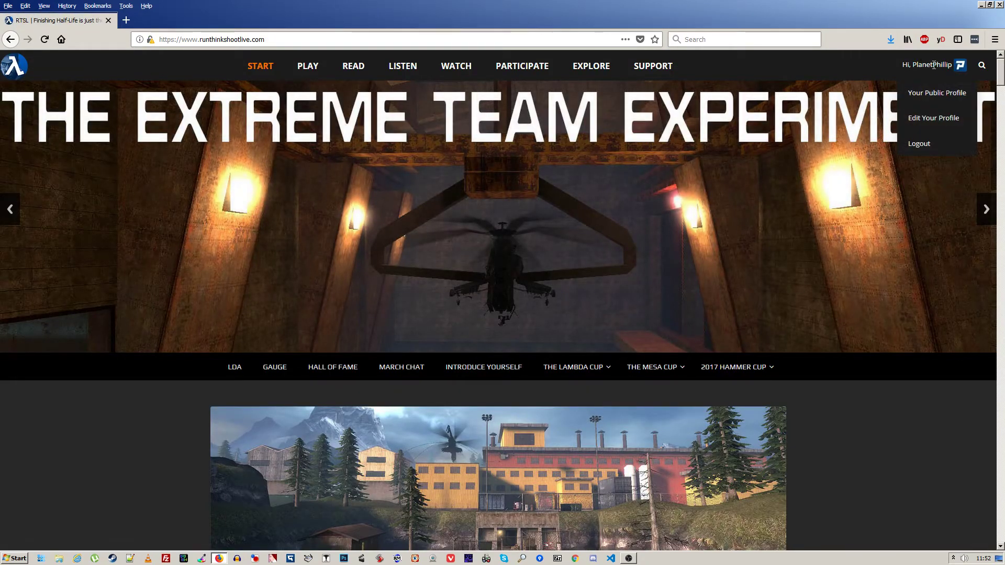
scroll(841, 385, down, 4)
scroll(840, 384, down, 2)
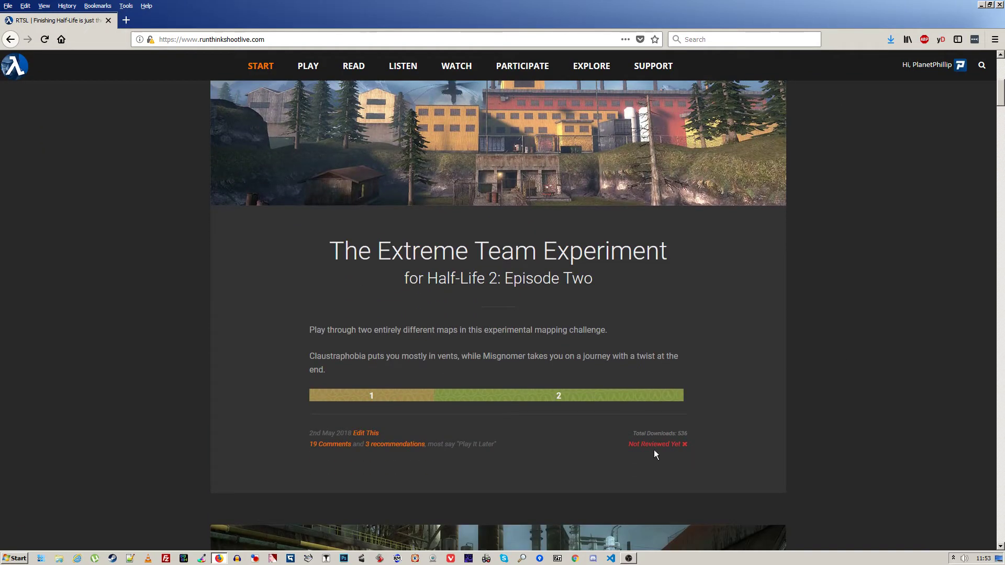
mouse_move(631, 447)
scroll(864, 406, up, 3)
- Open the full collections list while logged in and examine the table with its Manage column
mouse_move(594, 66)
click(592, 99)
scroll(648, 269, down, 5)
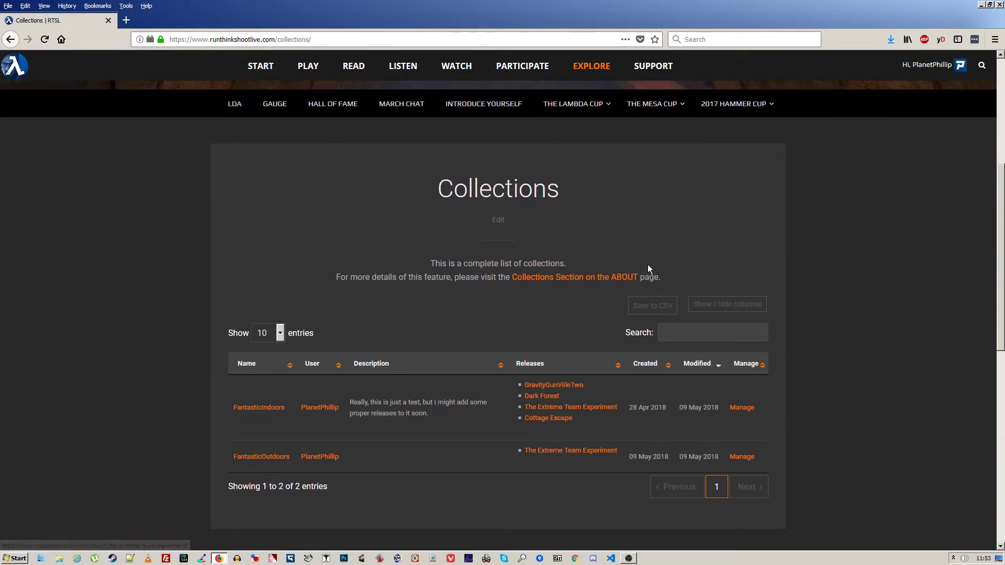
scroll(647, 269, down, 1)
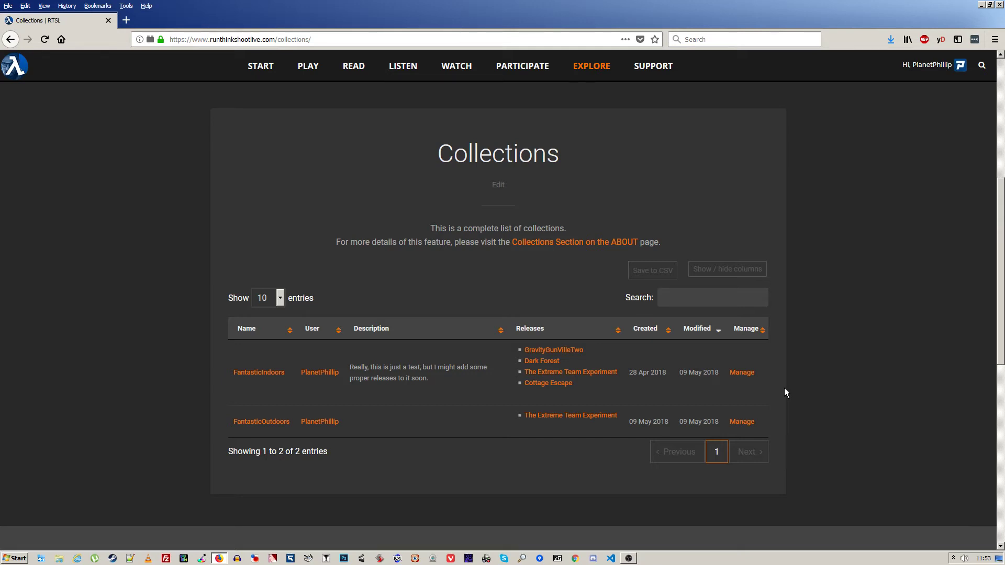
- Open the FantasticOutdoors collection for management, set its description to "My favourite outdoor maps", and save the update
click(742, 424)
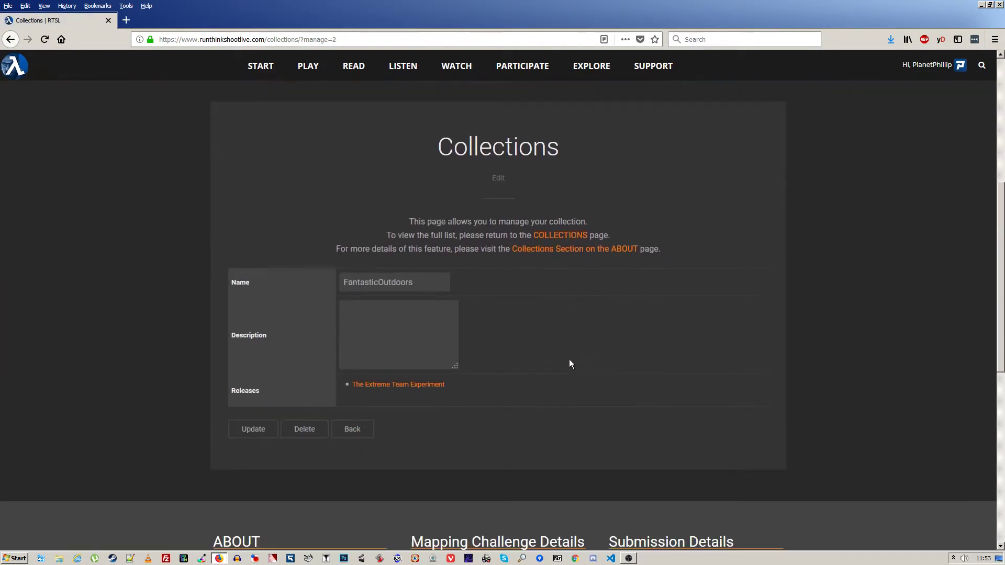
scroll(569, 364, down, 1)
click(402, 285)
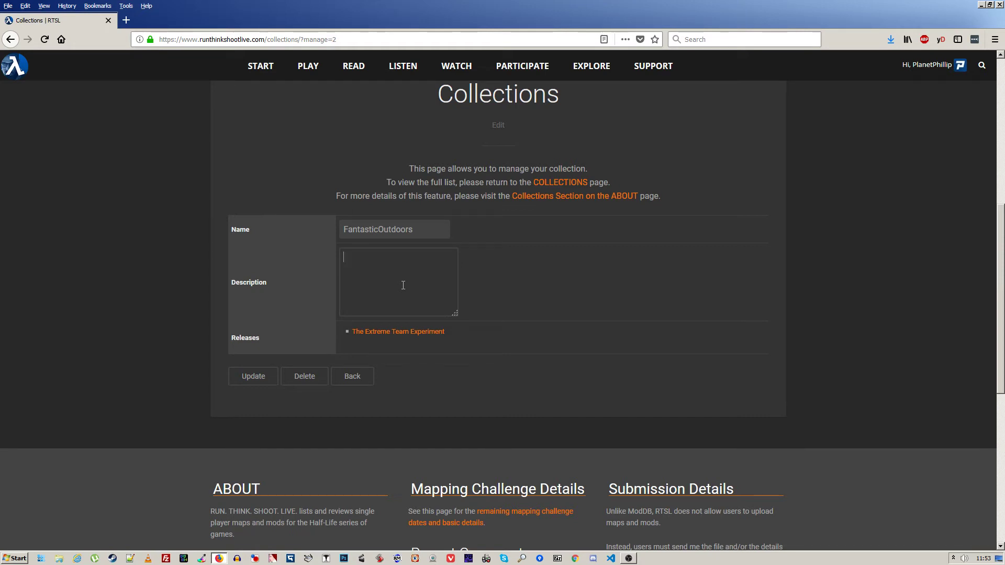
text(My favour)
key(BackSpace)
key(BackSpace)
text(outdoor maps)
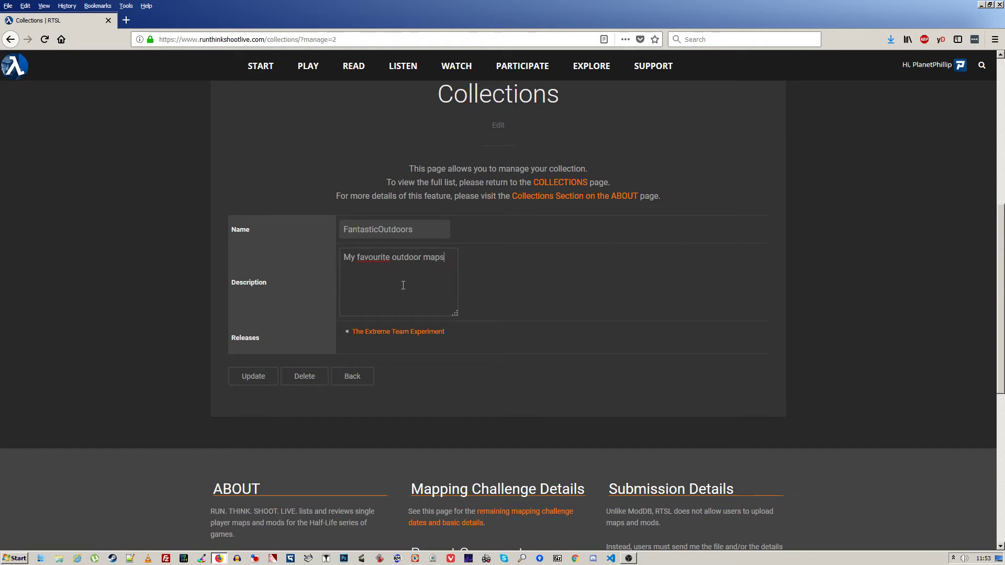
click(253, 376)
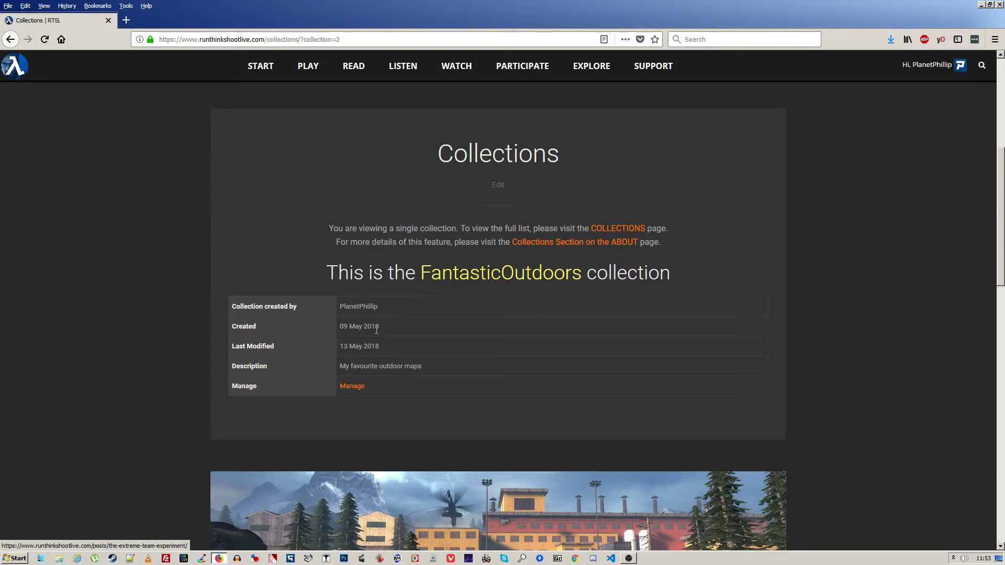
- Examine the release listed in the FantasticOutdoors collection and its review status, and return to the full collections list
scroll(513, 348, down, 8)
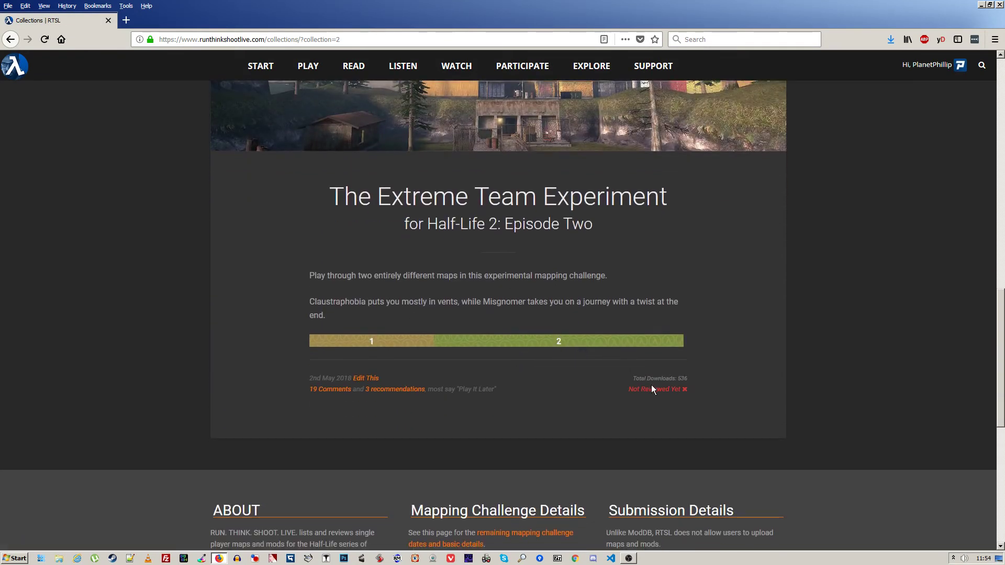
mouse_move(659, 390)
scroll(597, 384, up, 10)
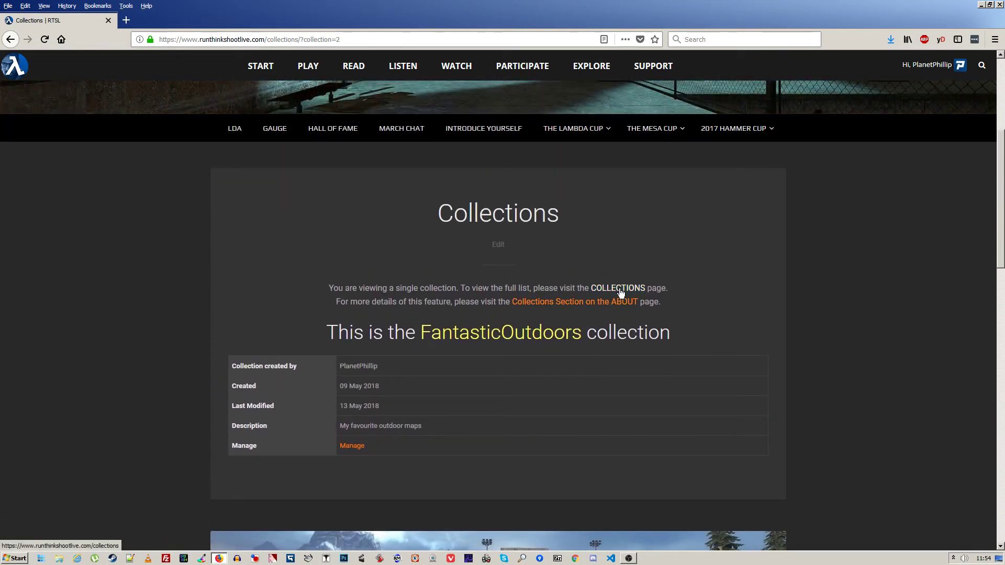
click(621, 292)
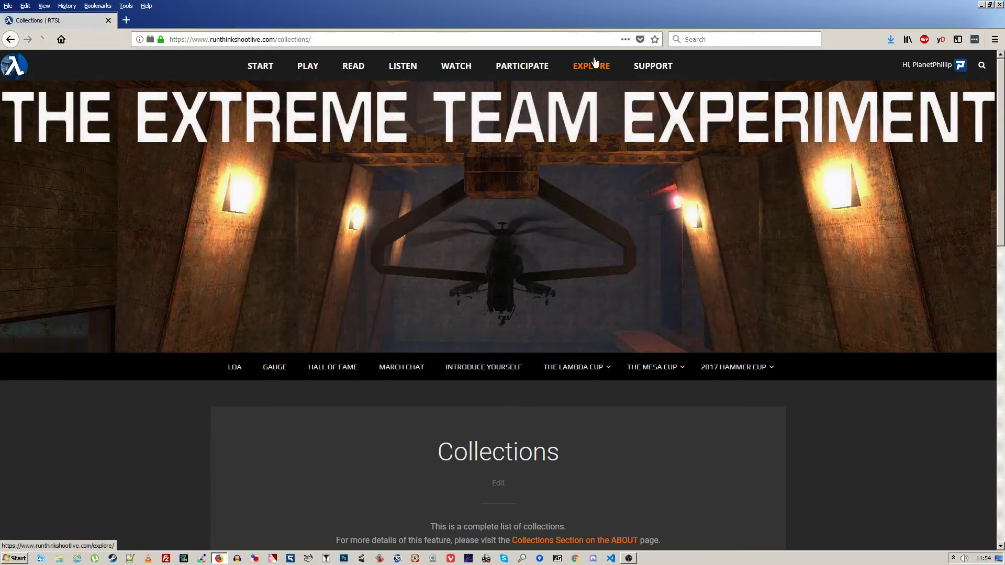
mouse_move(595, 75)
scroll(752, 430, down, 5)
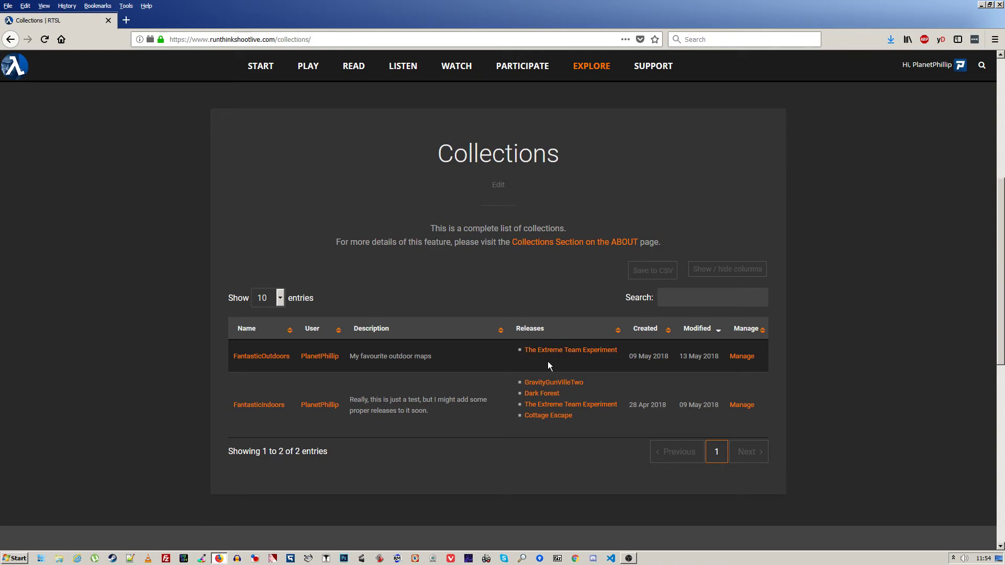
- Go to the start page, open the HL2: Episode Two releases list, and open The 1 Billion Units EMC
scroll(539, 362, up, 5)
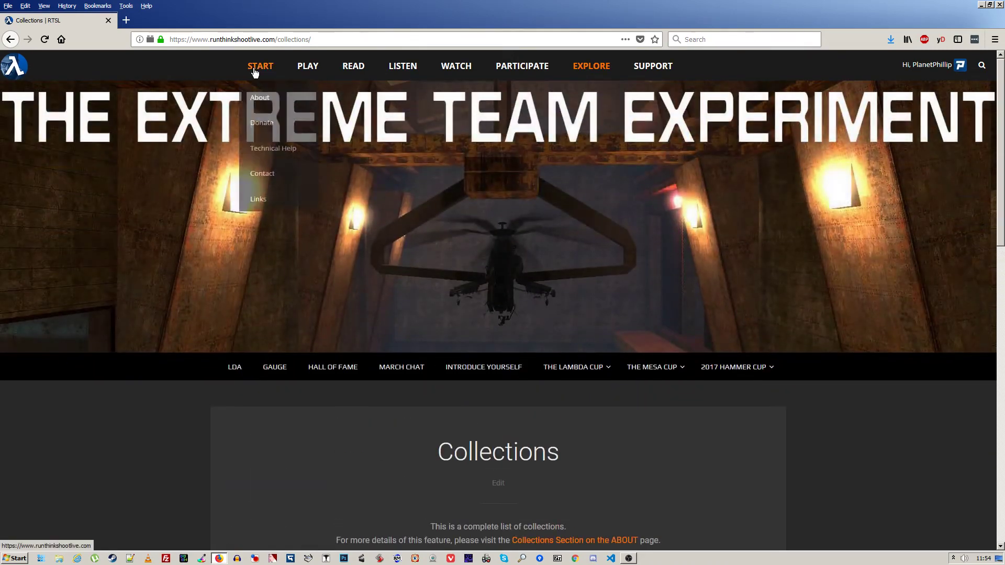
click(257, 66)
scroll(517, 299, down, 1)
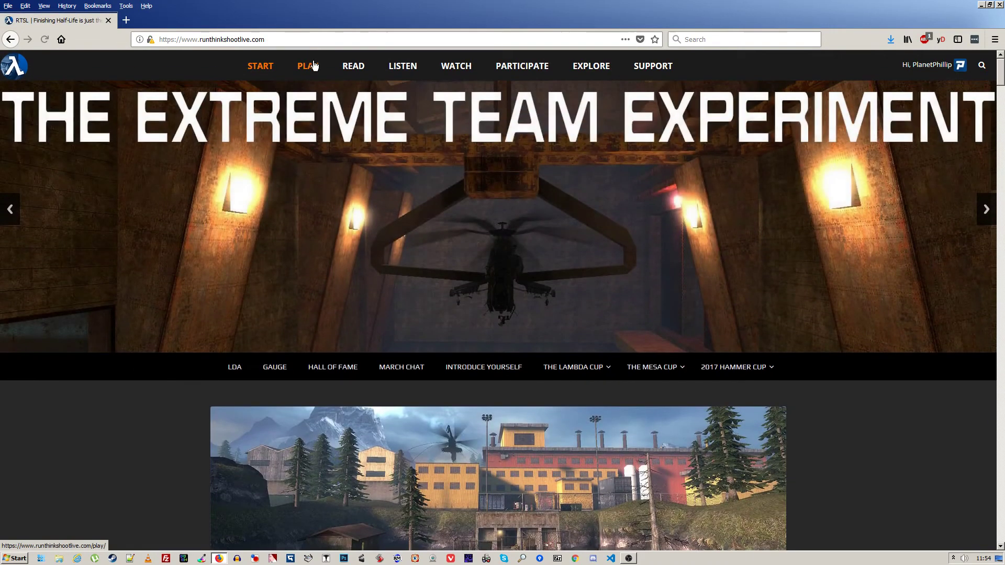
mouse_move(316, 68)
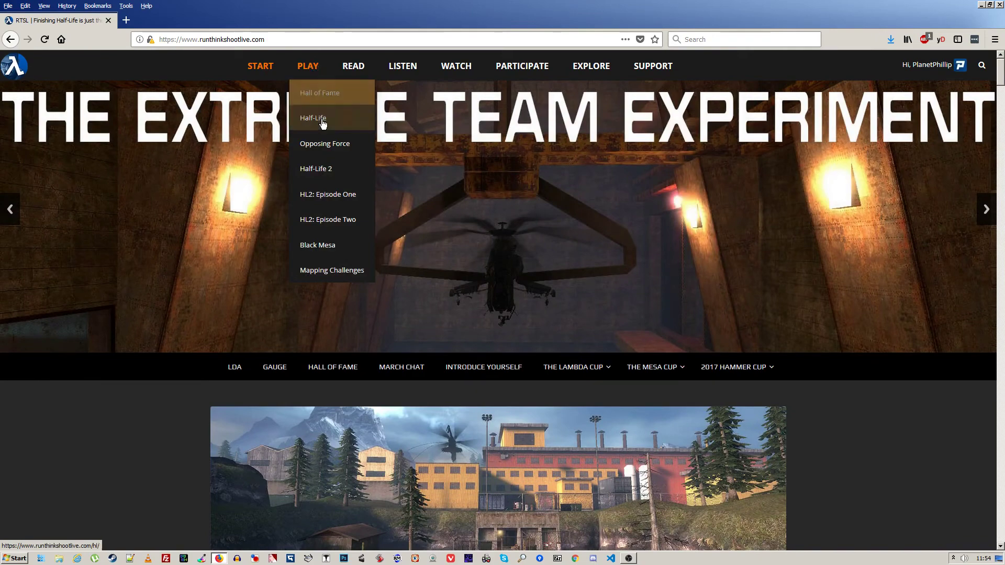
click(316, 221)
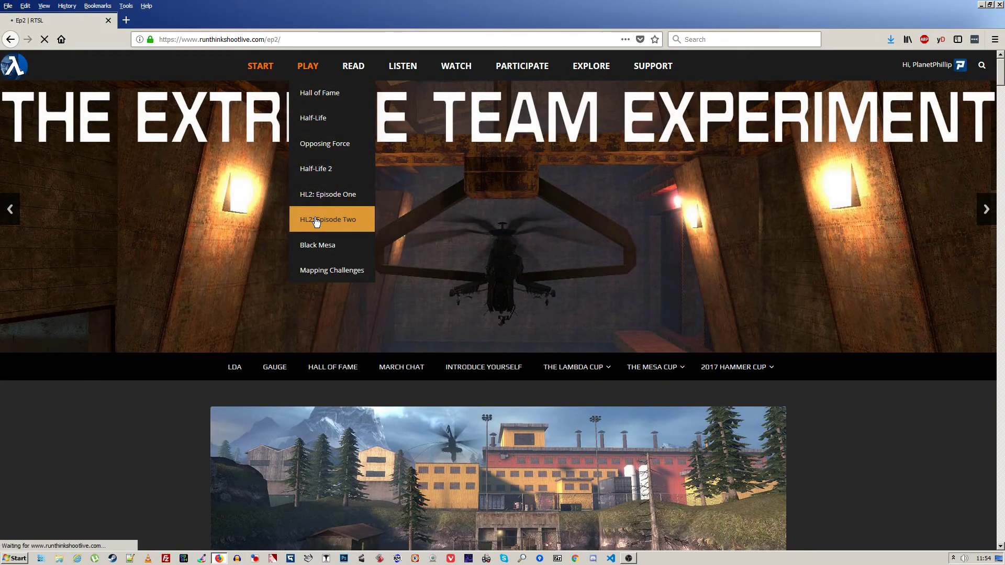
scroll(315, 220, down, 8)
scroll(315, 222, down, 10)
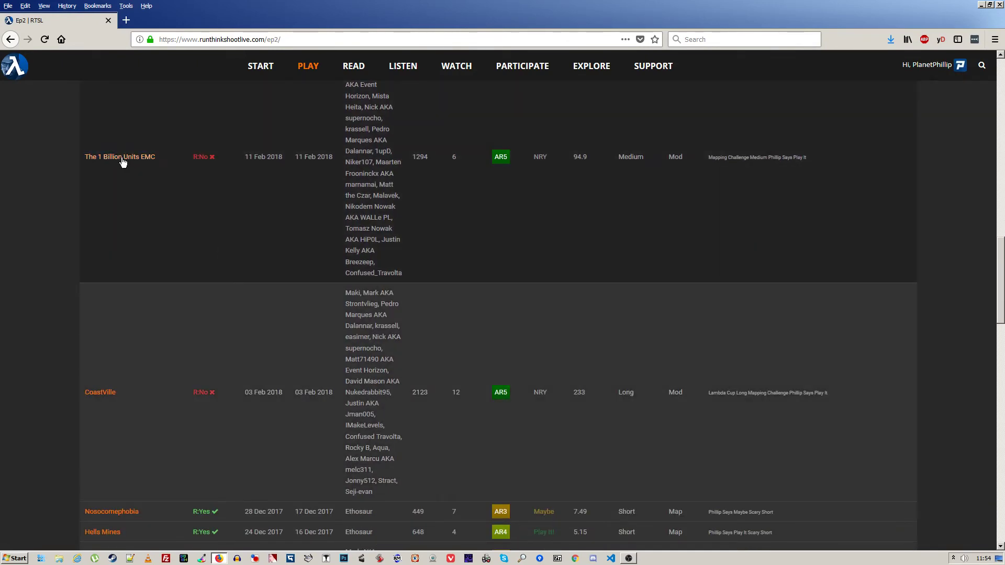
click(124, 164)
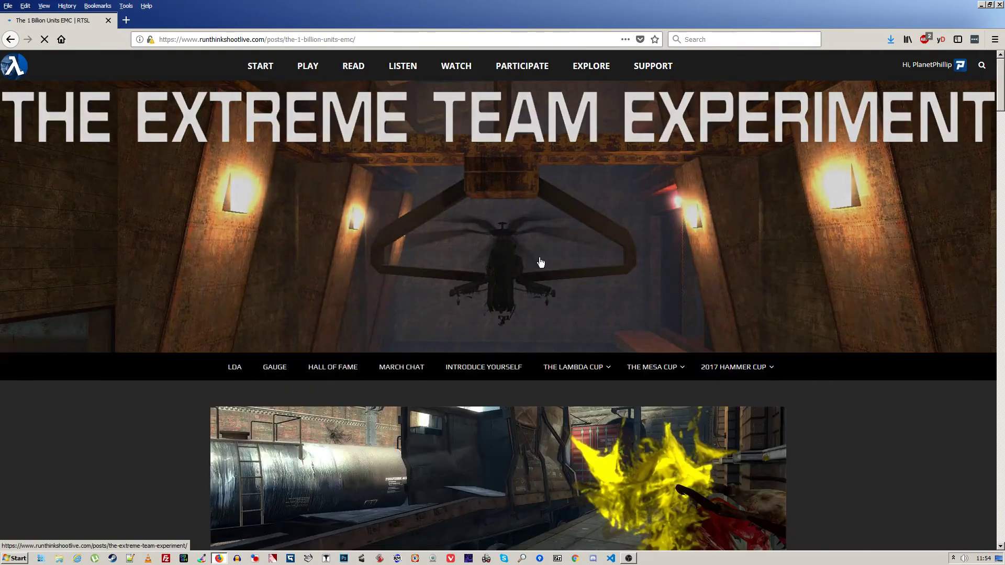
- Locate the Collections section of The 1 Billion Units EMC page and highlight the text about its current collection membership
scroll(842, 372, down, 15)
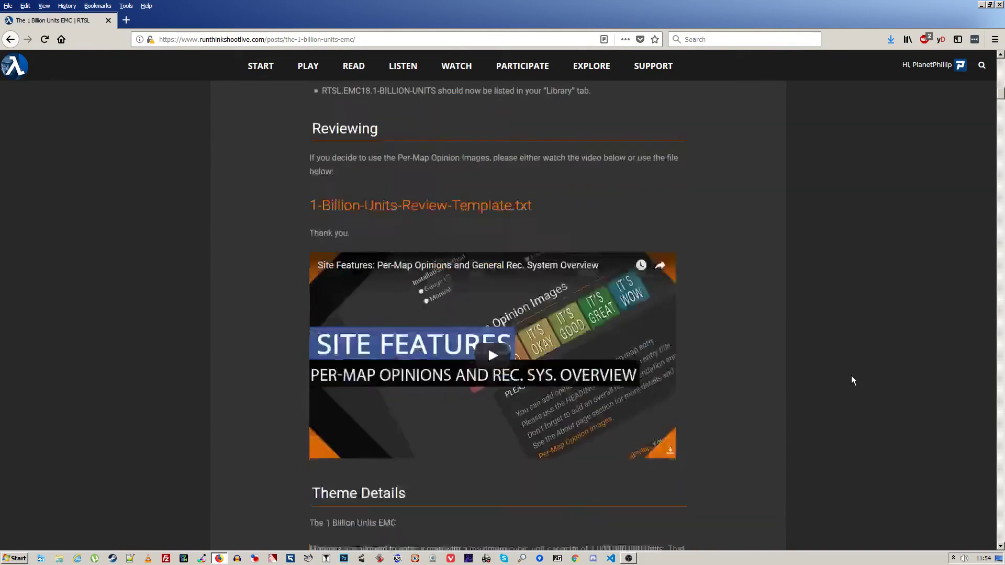
scroll(851, 376, down, 20)
scroll(850, 377, down, 20)
scroll(849, 377, down, 8)
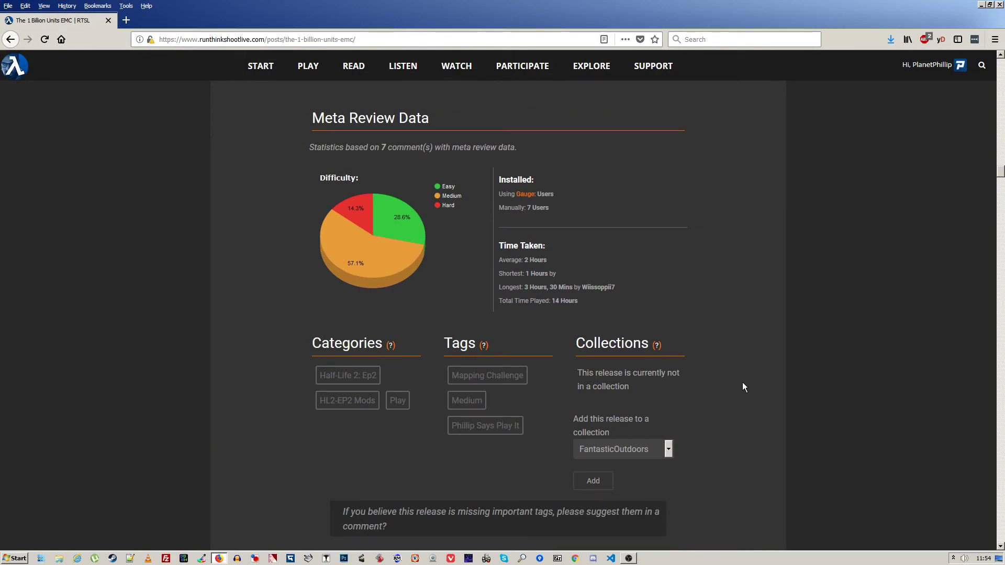
drag(577, 370, 640, 386)
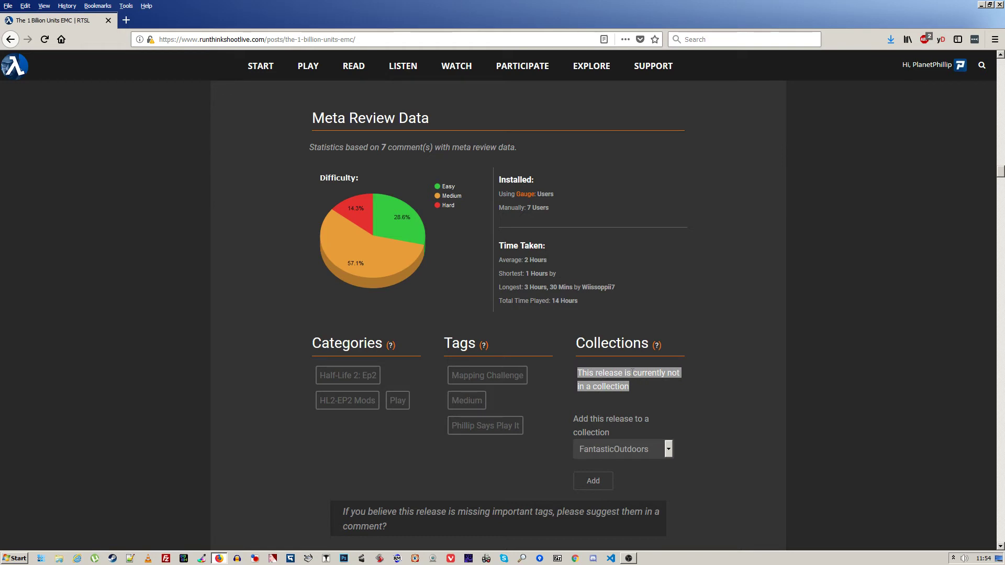
- Try the other choices for adding this release to a collection: FantasticIndoors, then Create new collection
click(616, 450)
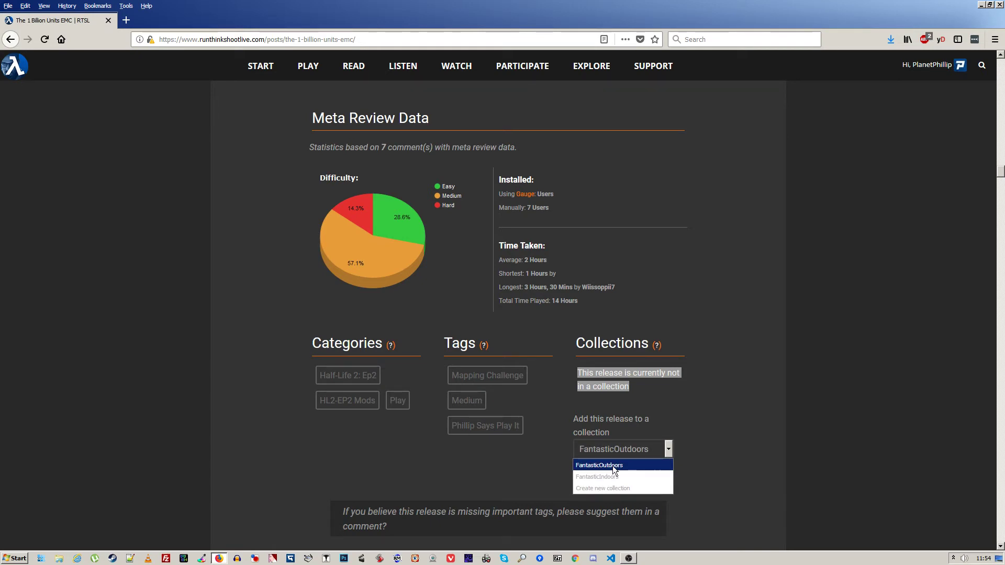
click(613, 466)
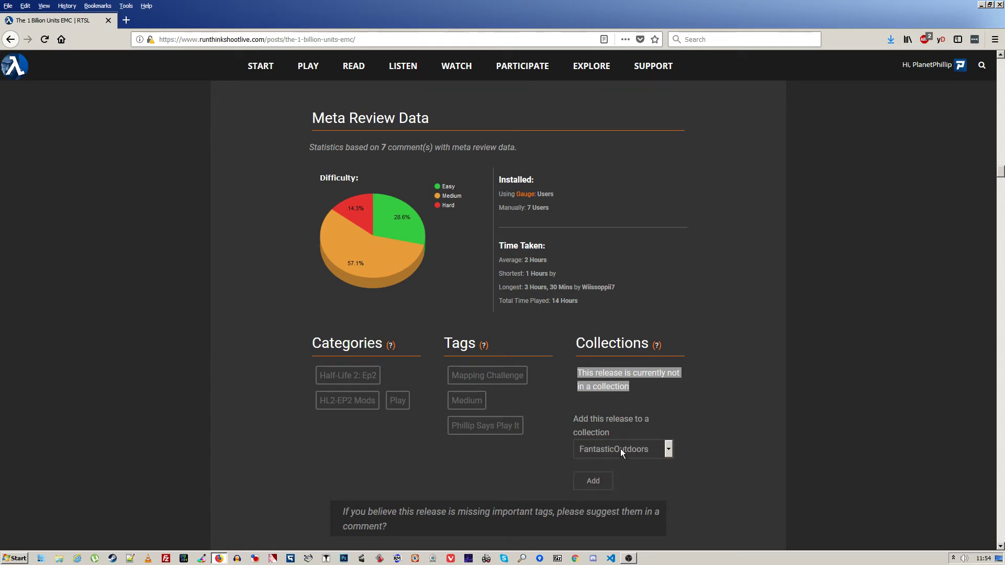
click(620, 450)
click(621, 466)
click(634, 448)
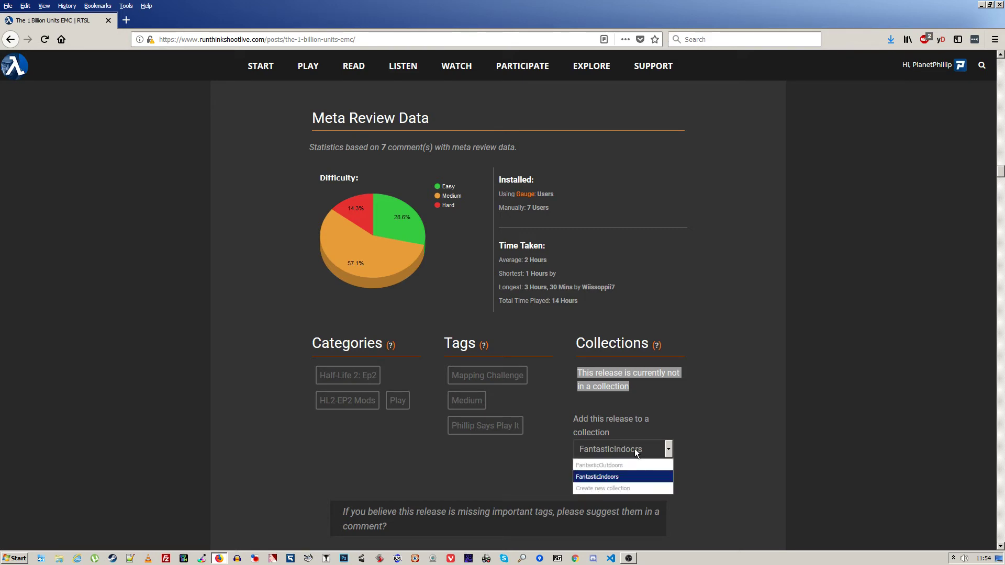
click(635, 488)
scroll(690, 465, down, 2)
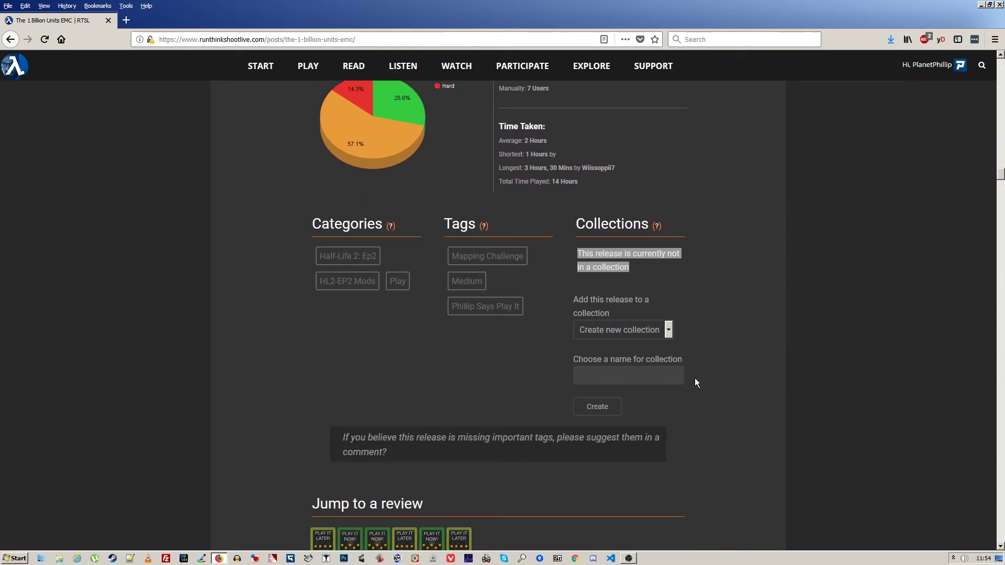
mouse_move(932, 67)
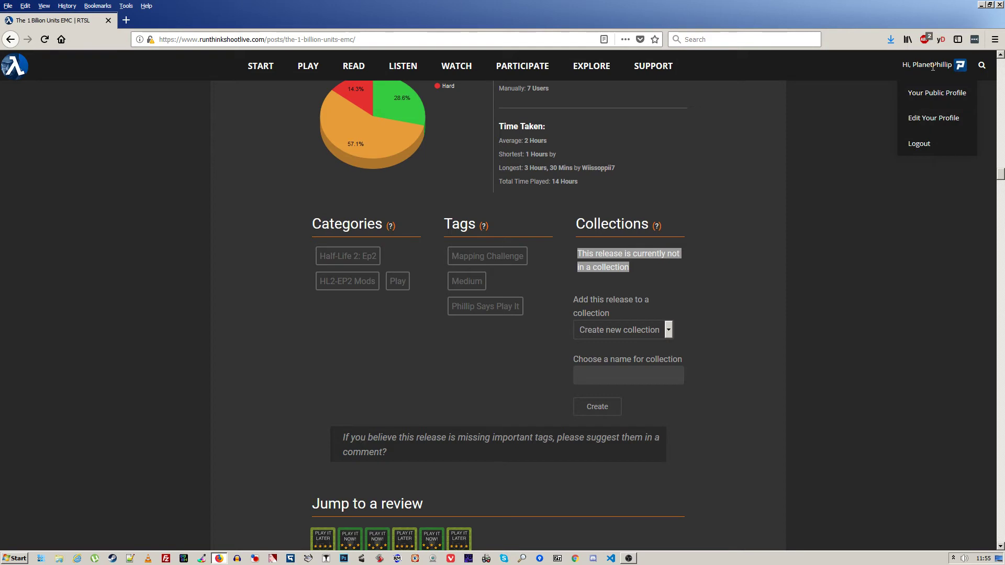
- Add The 1 Billion Units EMC to the FantasticOutdoors collection
click(622, 332)
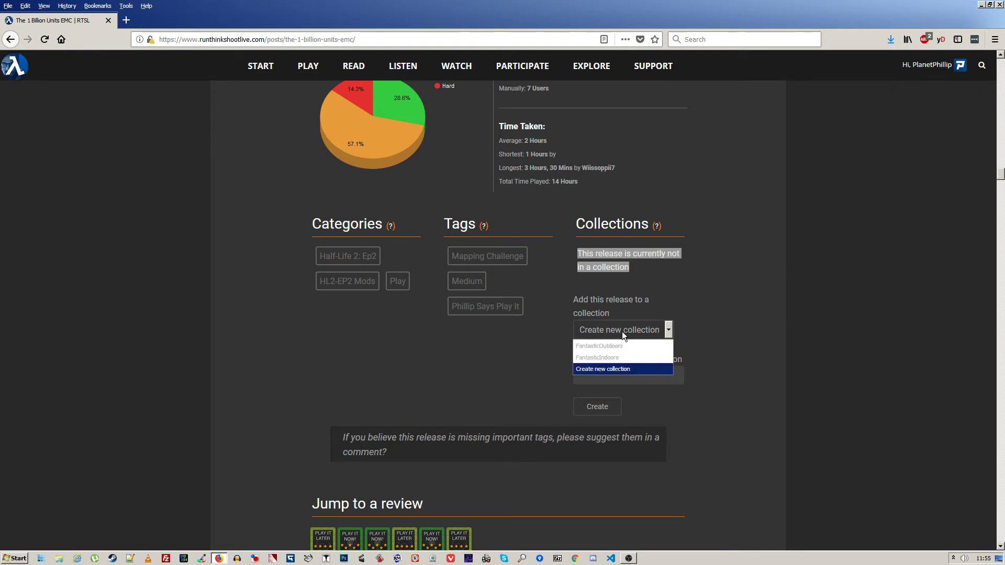
click(617, 342)
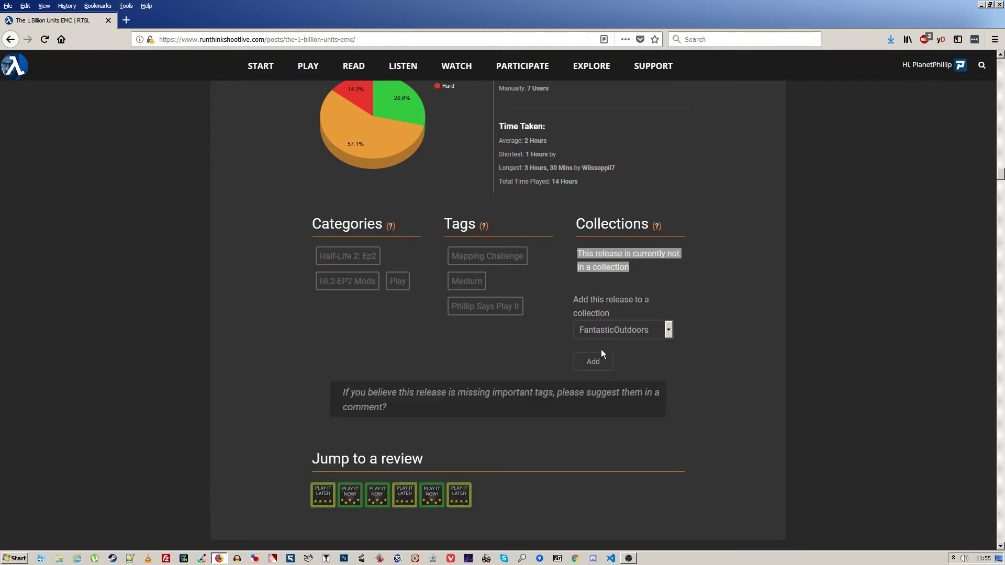
click(594, 362)
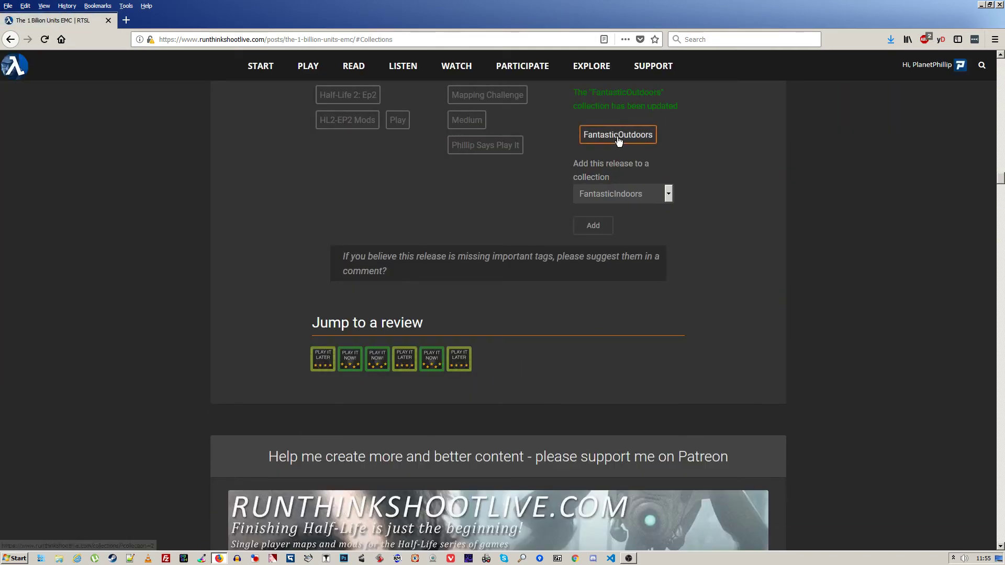
scroll(699, 168, up, 3)
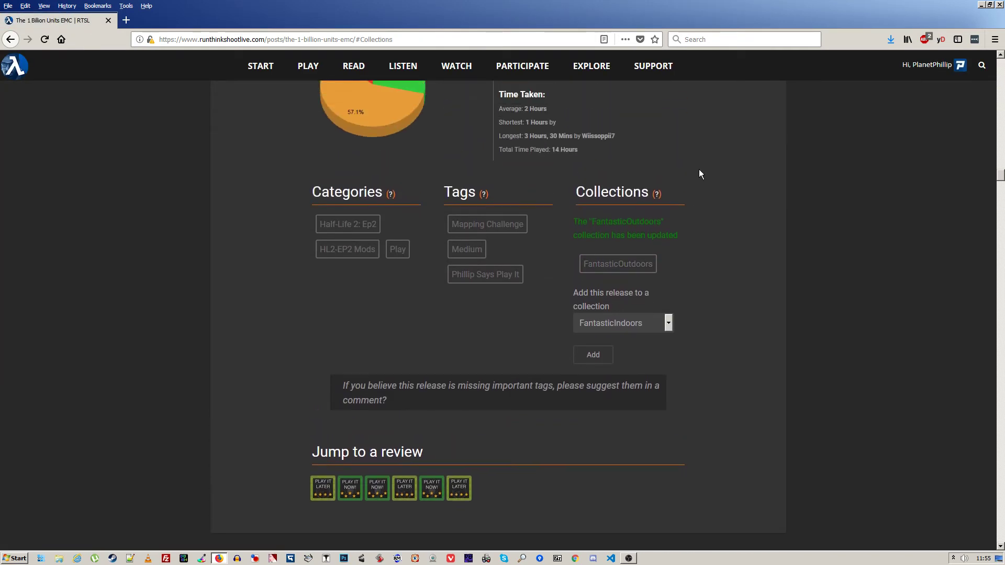
- Open the complete list of collections and check the releases listed for FantasticOutdoors
mouse_move(590, 73)
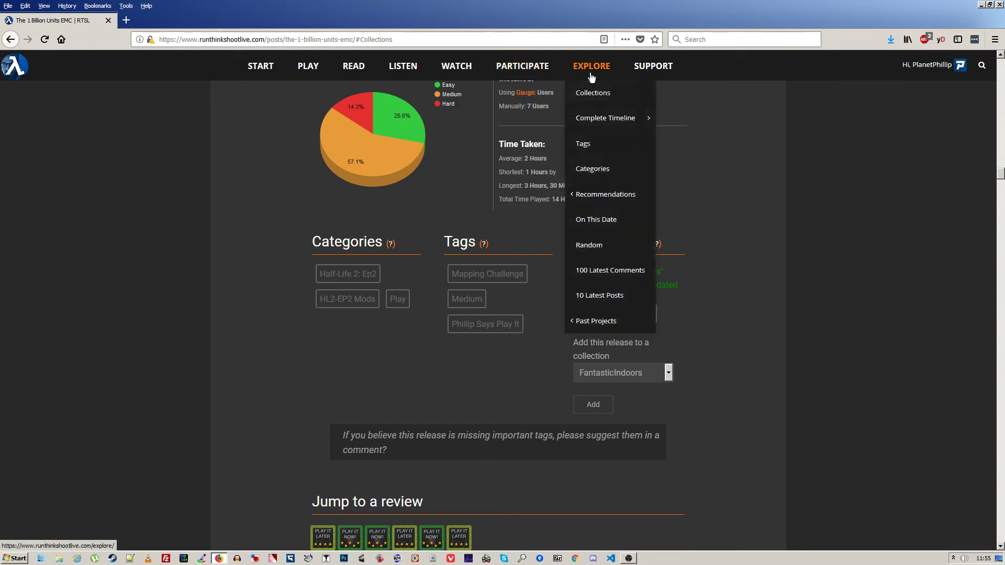
click(593, 94)
scroll(325, 347, down, 6)
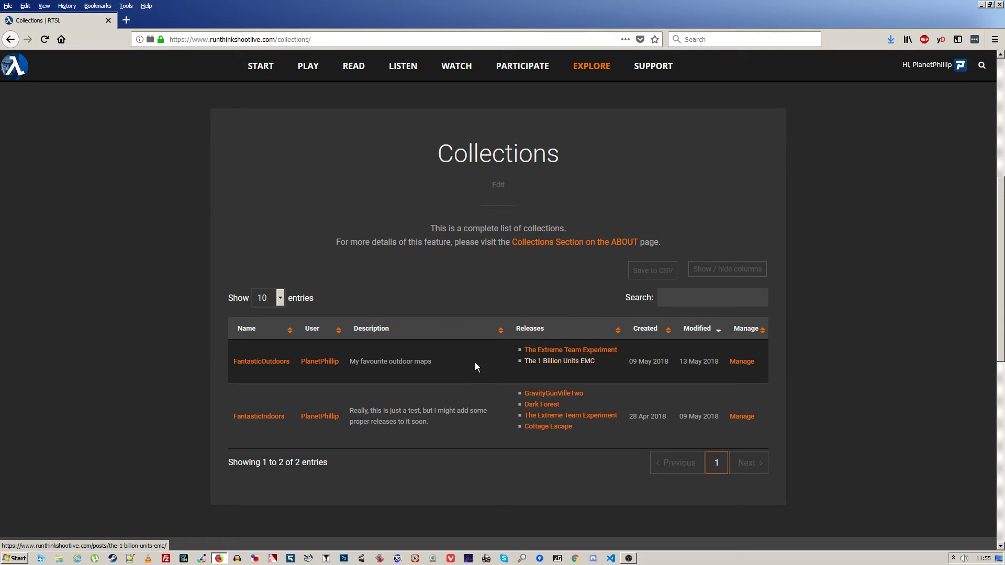
- Open the site's About page and jump to its Collections section
mouse_move(261, 72)
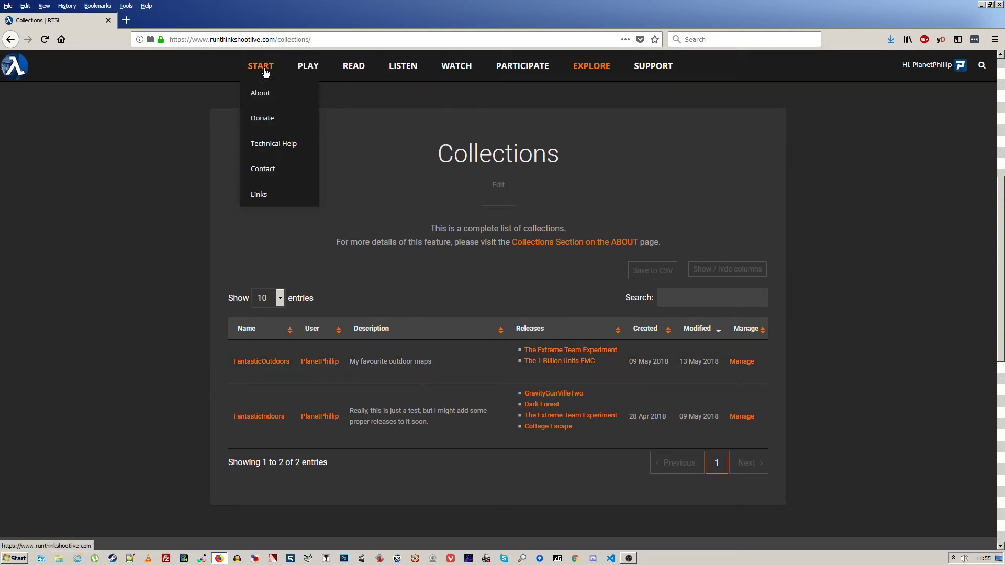
click(262, 96)
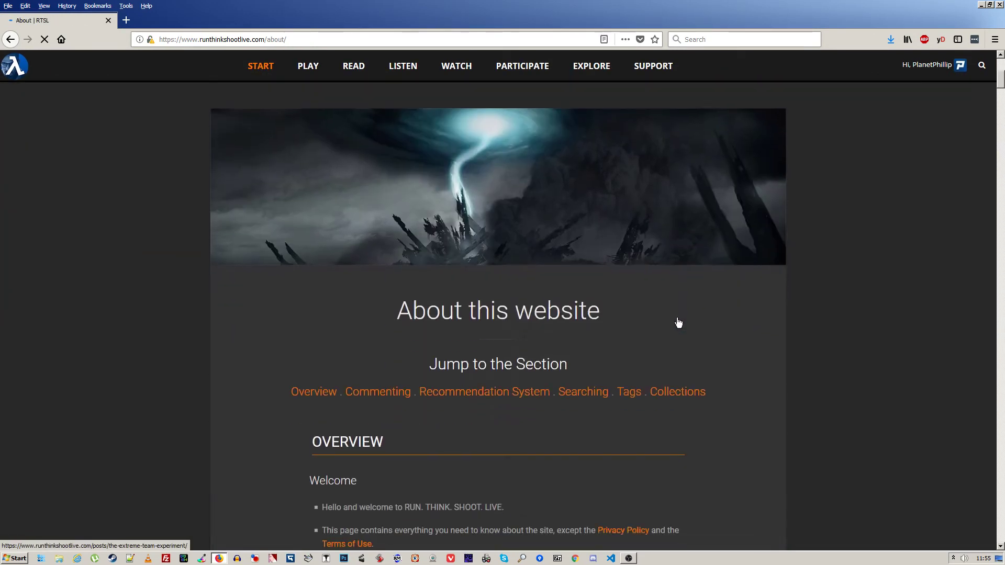
click(678, 393)
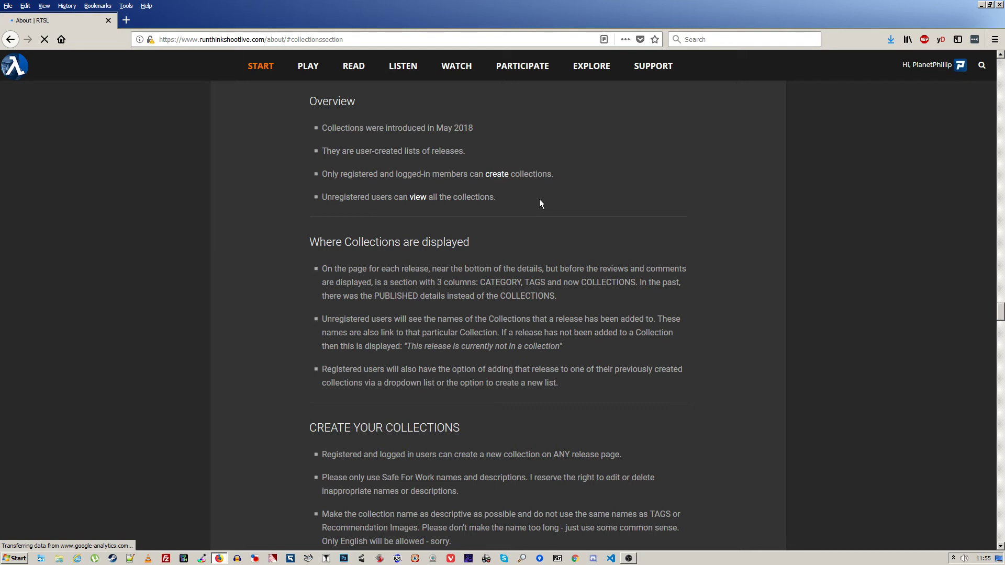
- Under Create Your Collections, highlight the Safe For Work naming rule and the text about editing or deleting inappropriate names
scroll(539, 203, down, 5)
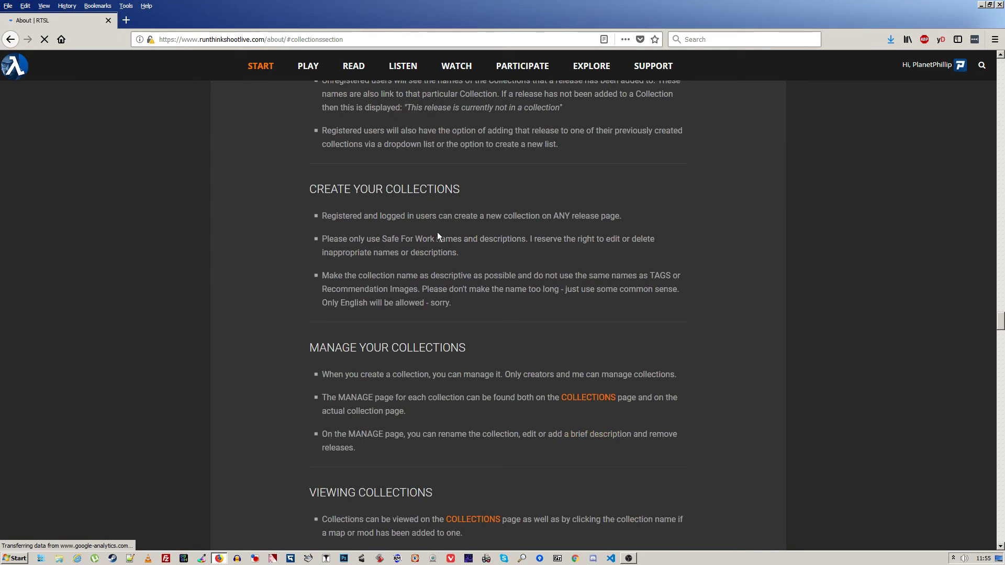
drag(380, 239, 526, 239)
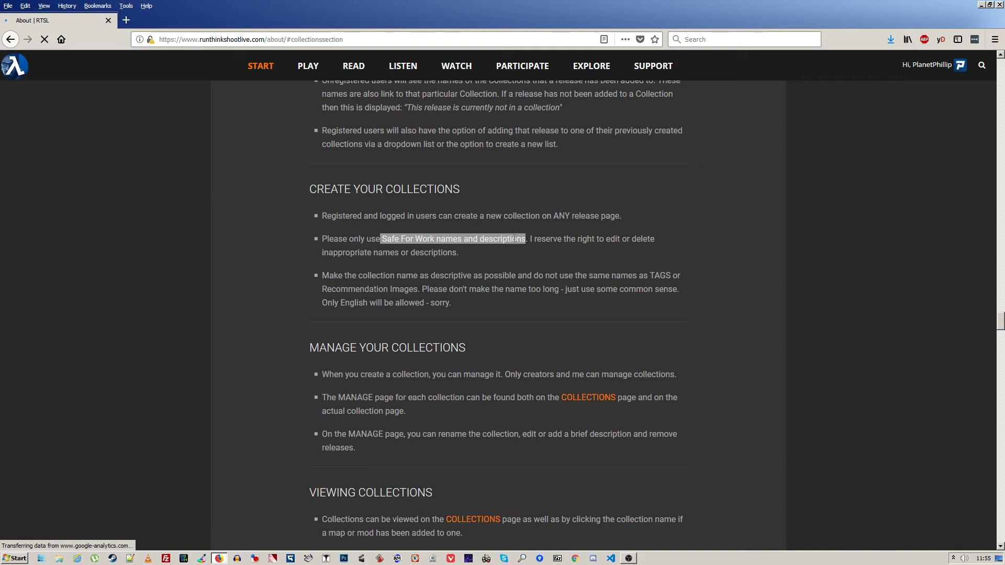
drag(546, 239, 632, 250)
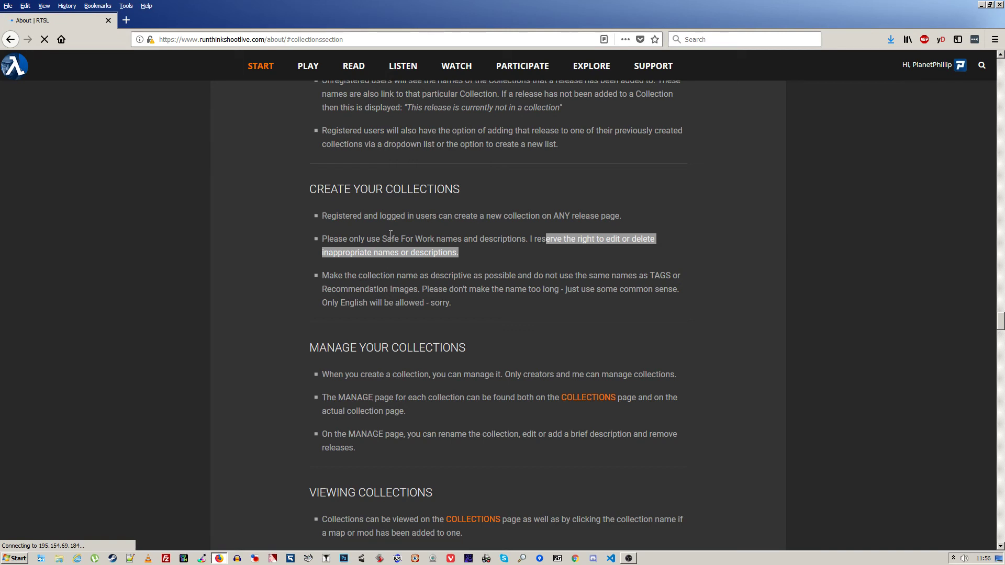
- Open the Tags page in a new browser tab and look through its tag lists
mouse_move(591, 67)
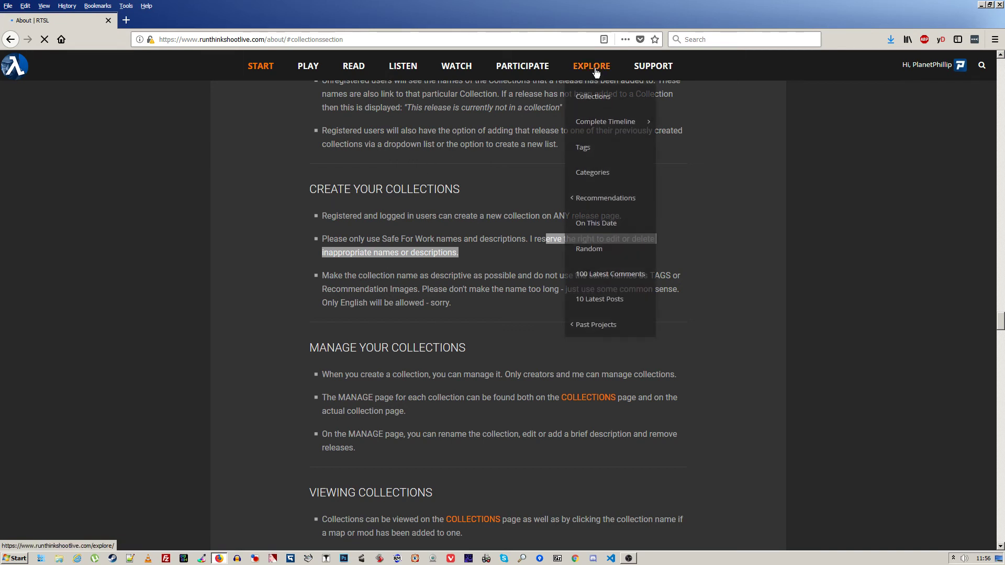
middle_click(587, 150)
click(183, 21)
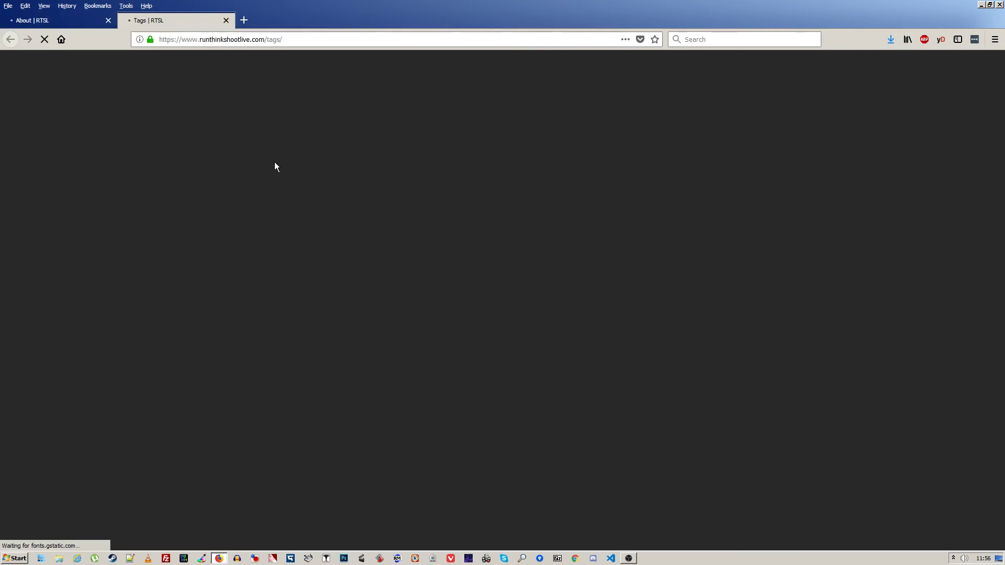
scroll(297, 215, down, 7)
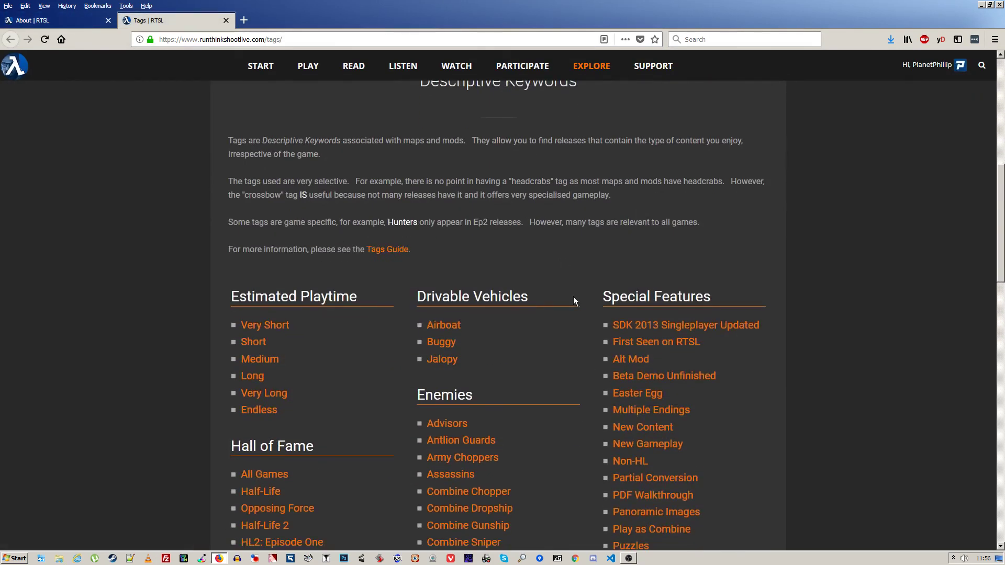
scroll(573, 314, down, 3)
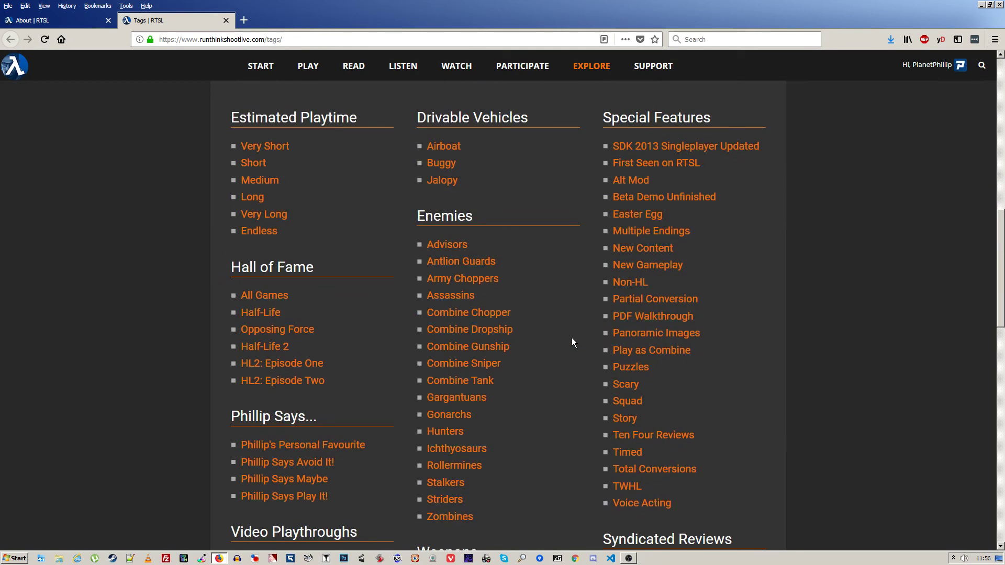
- Open the Combine Tank tag and view the releases tagged with it
click(465, 382)
scroll(544, 338, down, 7)
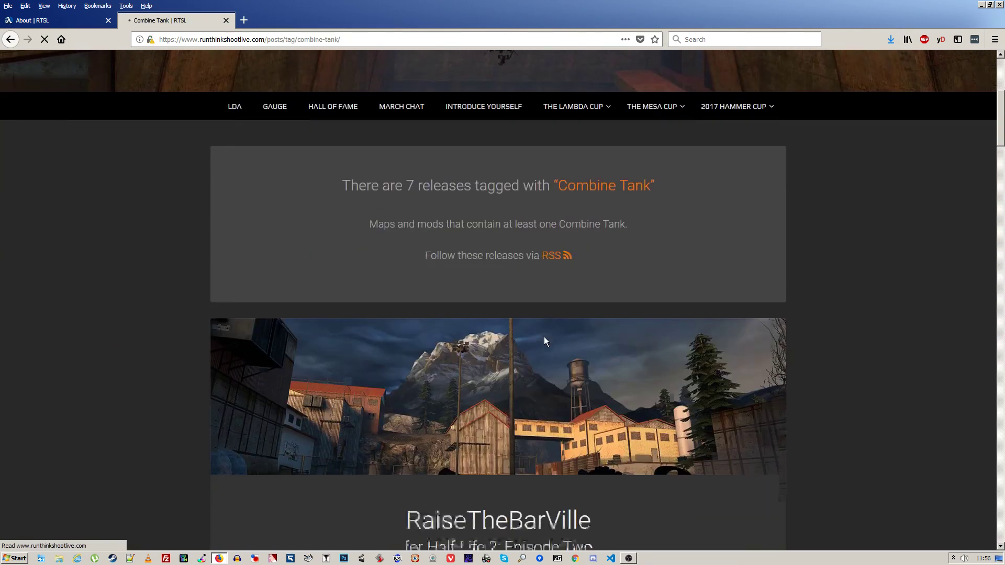
scroll(544, 335, down, 2)
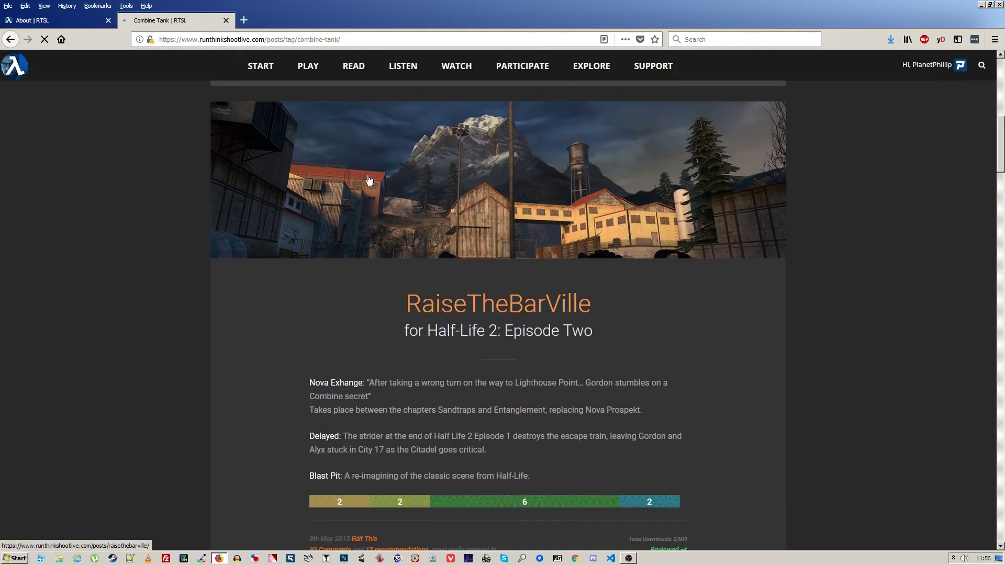
- Return to the About page and highlight the rule that only English is allowed in collection names
click(39, 21)
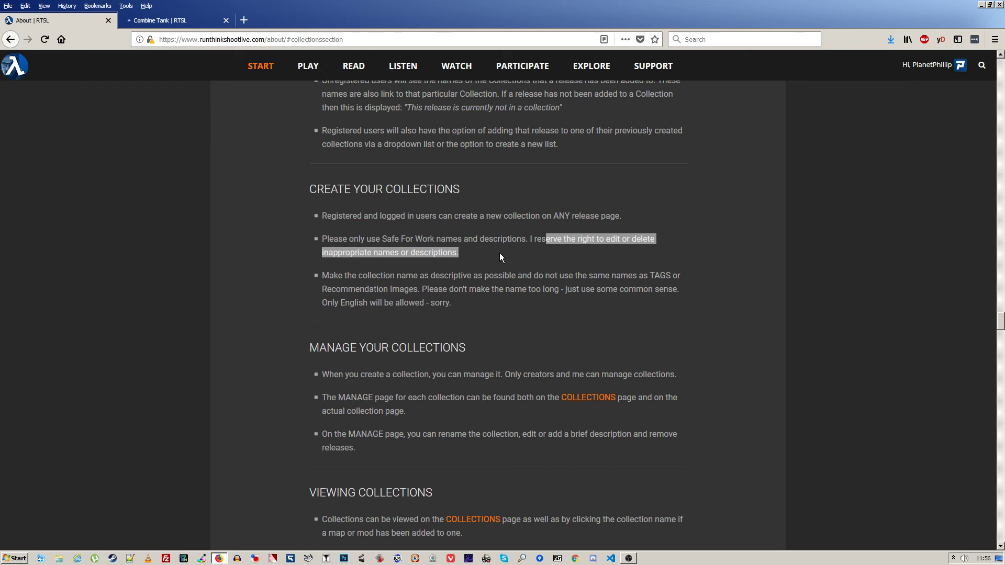
scroll(443, 199, down, 4)
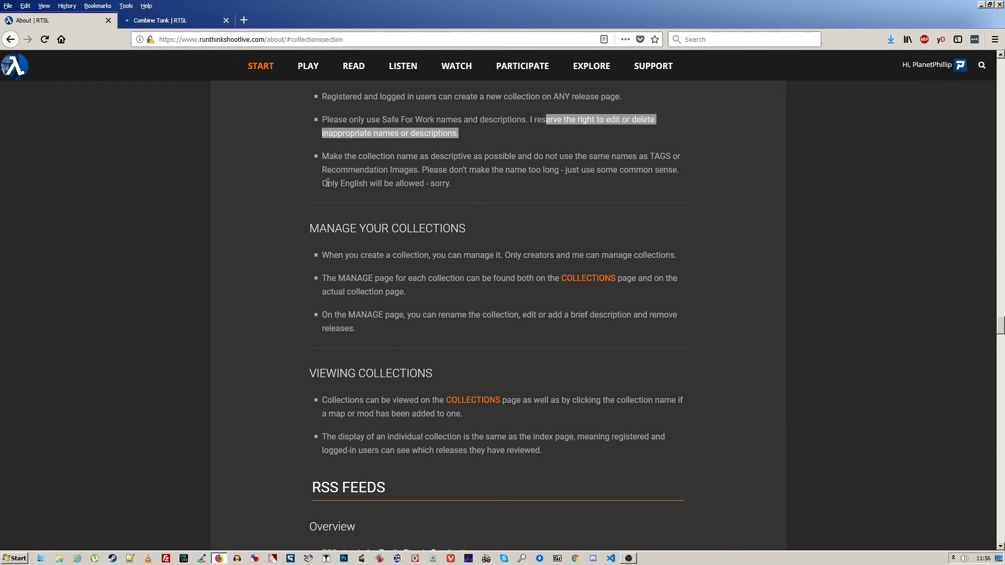
drag(322, 183, 466, 187)
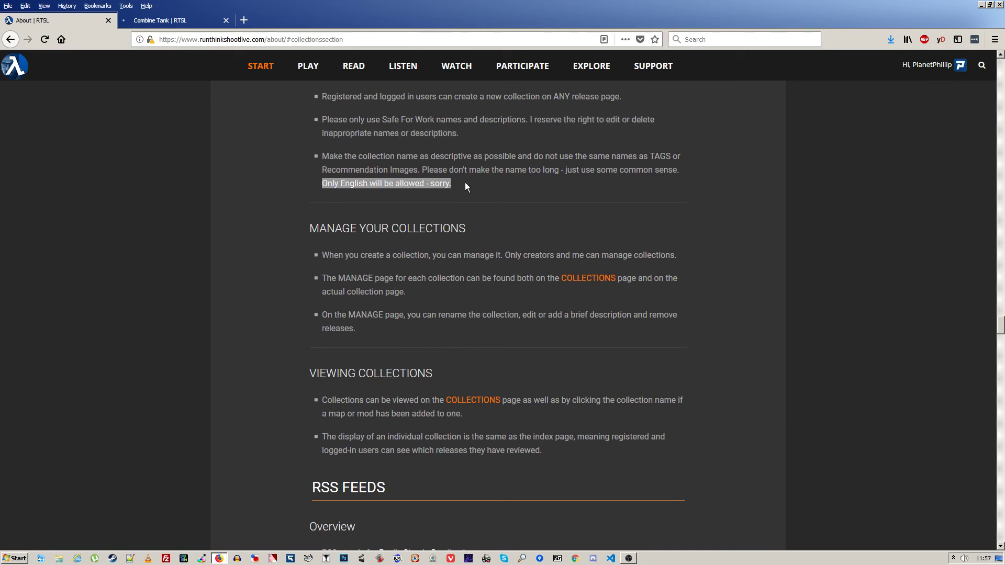